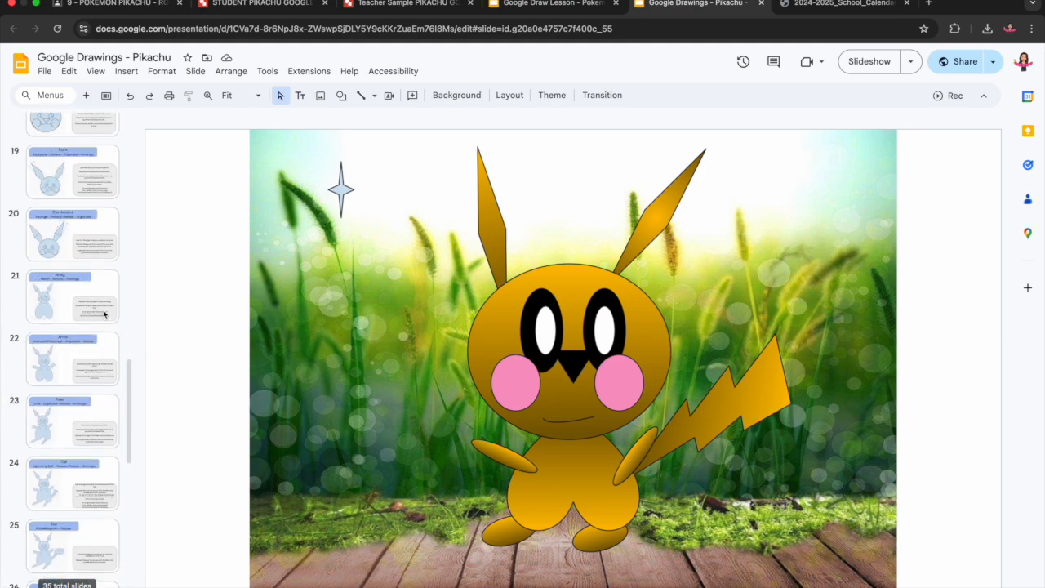
- Close the Google Draw Lesson deck and the school calendar tab, and bring up the Teacher Sample Pikachu drawing
click(79, 387)
click(80, 438)
click(73, 504)
click(563, 5)
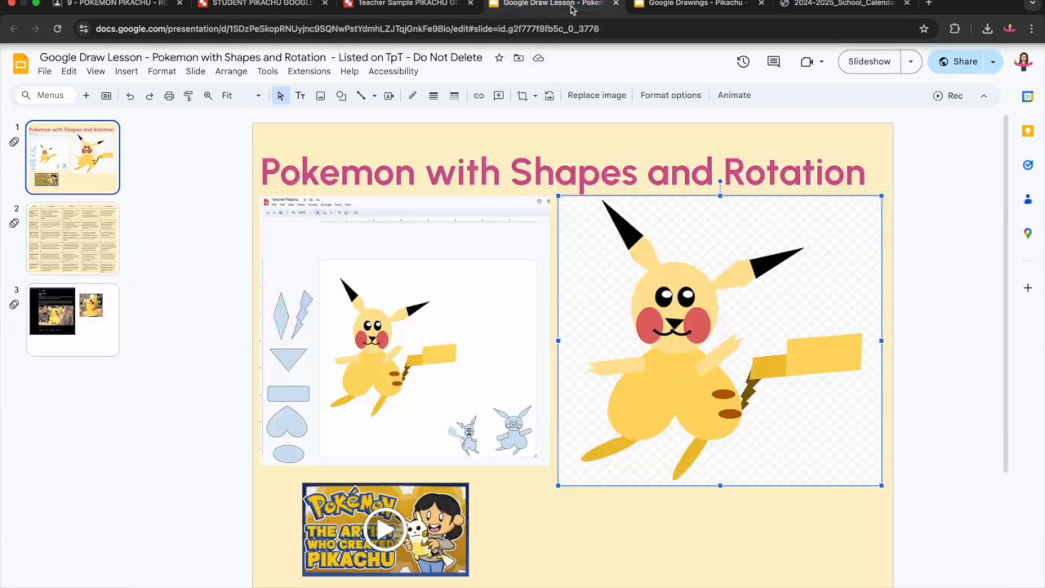
click(616, 3)
click(761, 4)
click(396, 8)
click(293, 95)
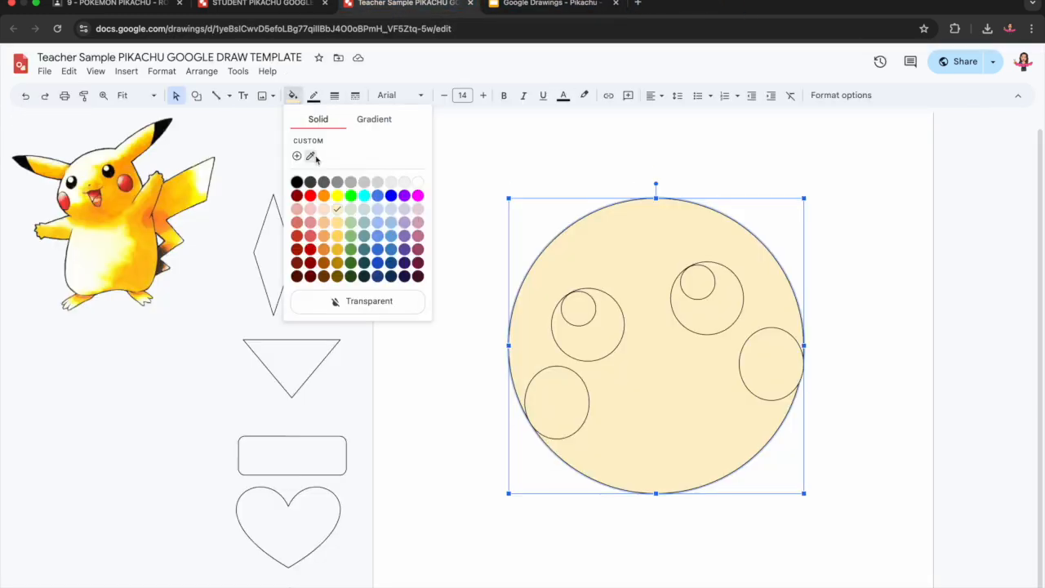
- Draw a small right triangle in the middle of the face as the nose, rotated so its right angle points down
click(196, 96)
mouse_move(262, 120)
click(384, 148)
drag(651, 357, 682, 372)
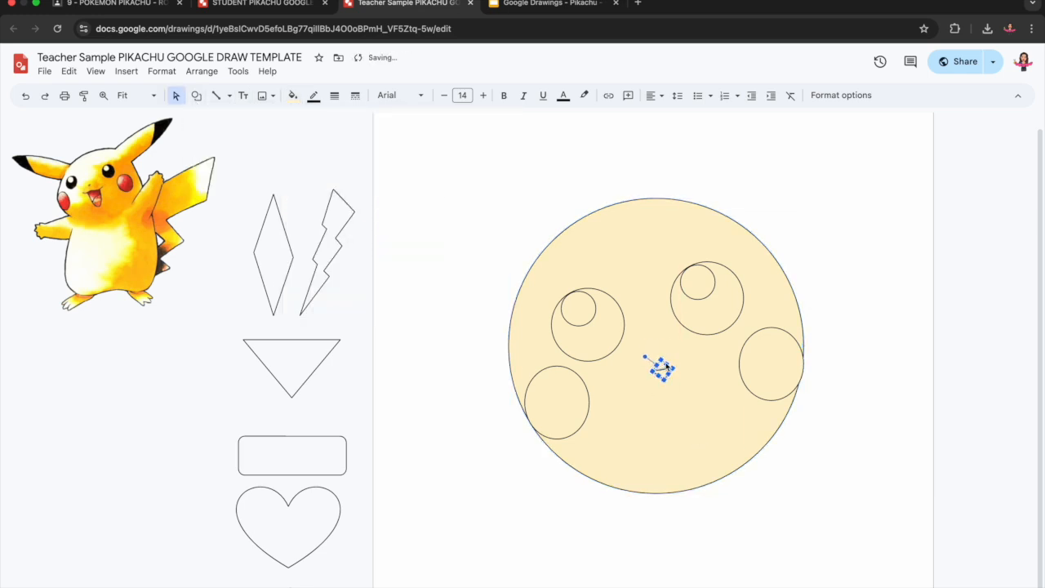
drag(662, 359, 661, 361)
- Draw an arc beneath the nose, shape it into one half of the smile and make its fill transparent
click(231, 95)
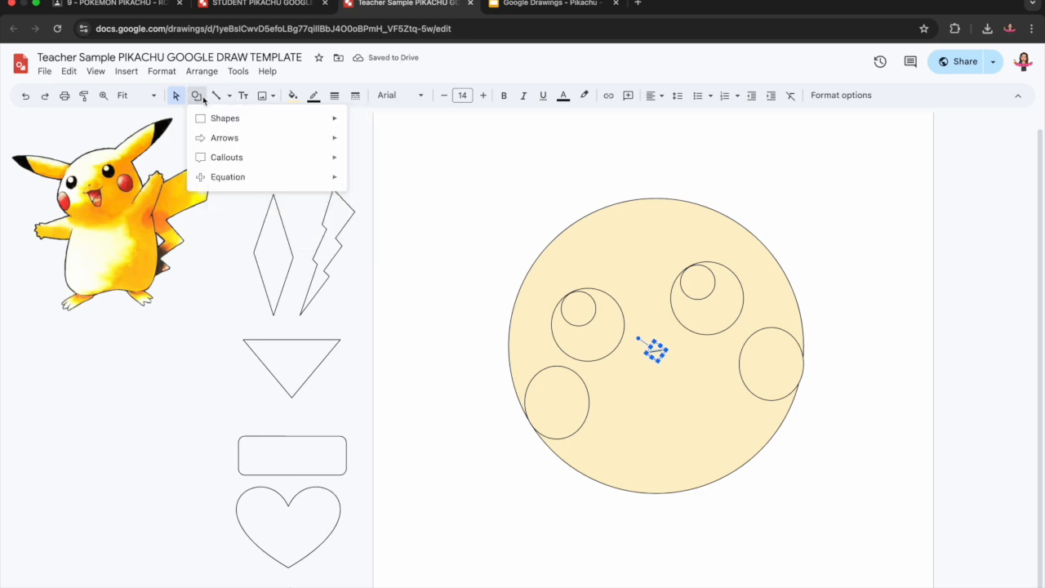
click(196, 96)
mouse_move(245, 118)
click(372, 161)
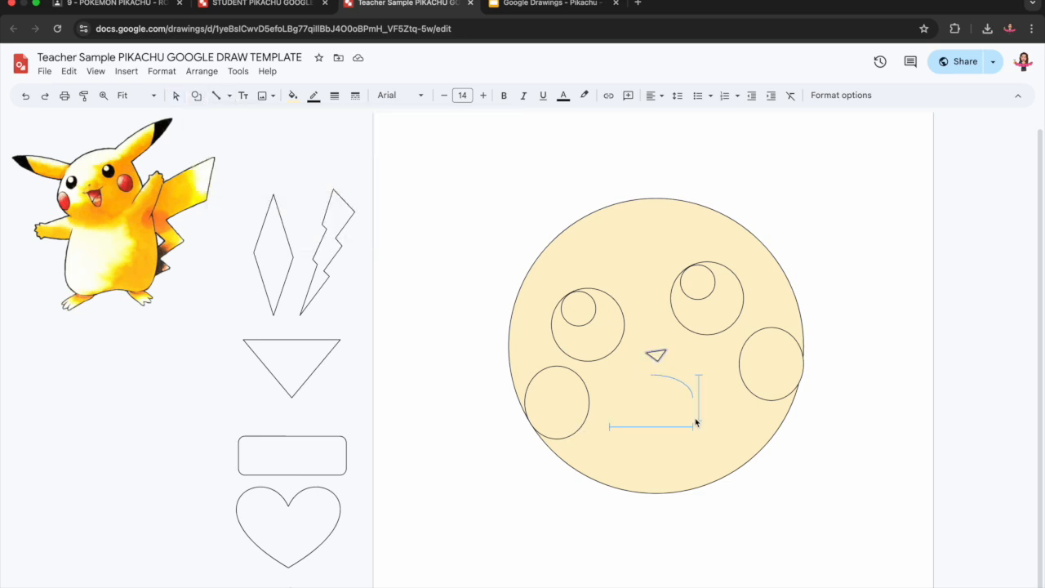
drag(693, 421, 694, 462)
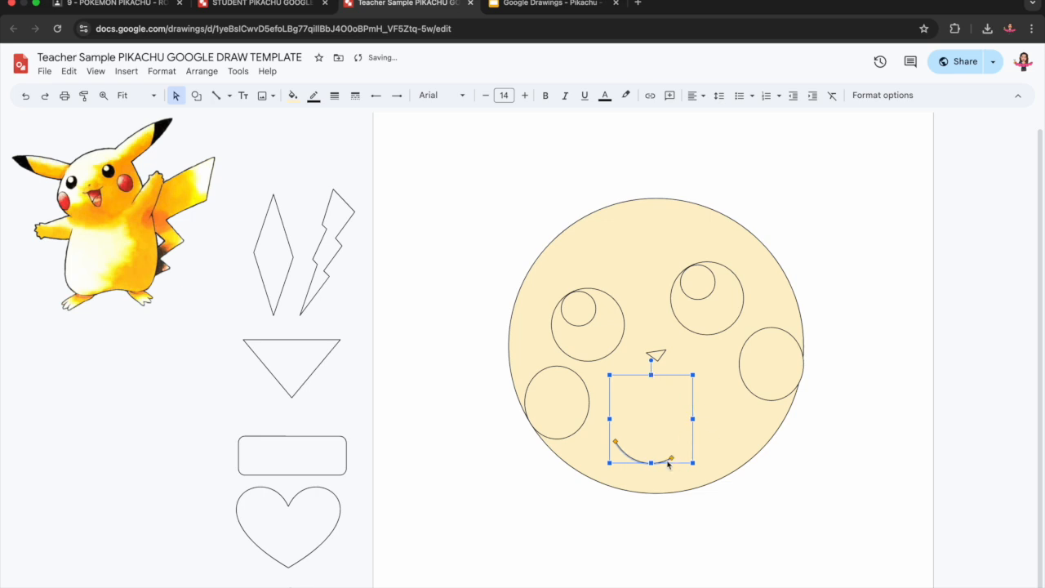
drag(657, 398, 604, 291)
click(293, 95)
click(344, 301)
- Duplicate the mouth arc, flip it horizontally and align it with the first arc under the nose to complete the smile
key(super+d)
click(882, 96)
click(914, 136)
click(954, 340)
drag(412, 415, 478, 401)
drag(490, 301, 456, 302)
key(Left)
key(Left)
key(Left)
key(Up)
key(Up)
key(Up)
key(Up)
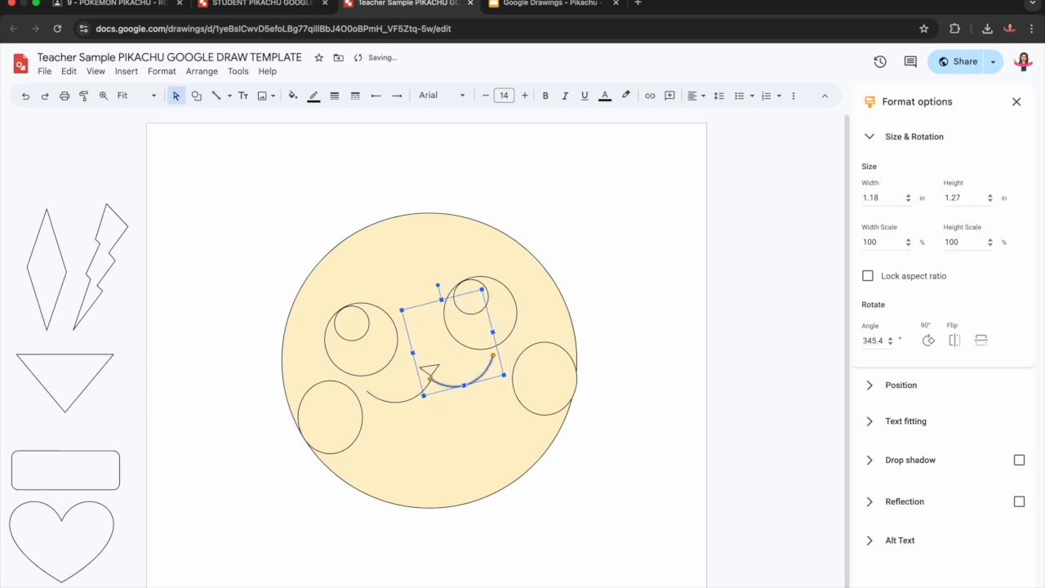
click(653, 365)
- Review the slides after Nose in the Google Drawings - Pikachu deck for the next instructions, and return to the teacher sample drawing
scroll(497, 422, down, 2)
click(545, 4)
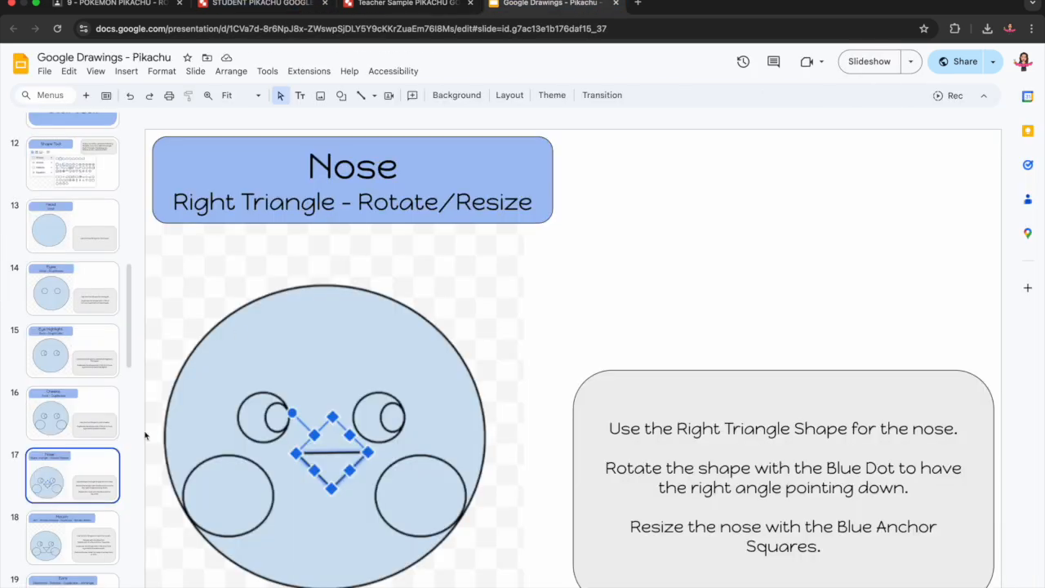
click(88, 538)
scroll(87, 539, down, 1)
click(88, 531)
click(81, 563)
click(405, 3)
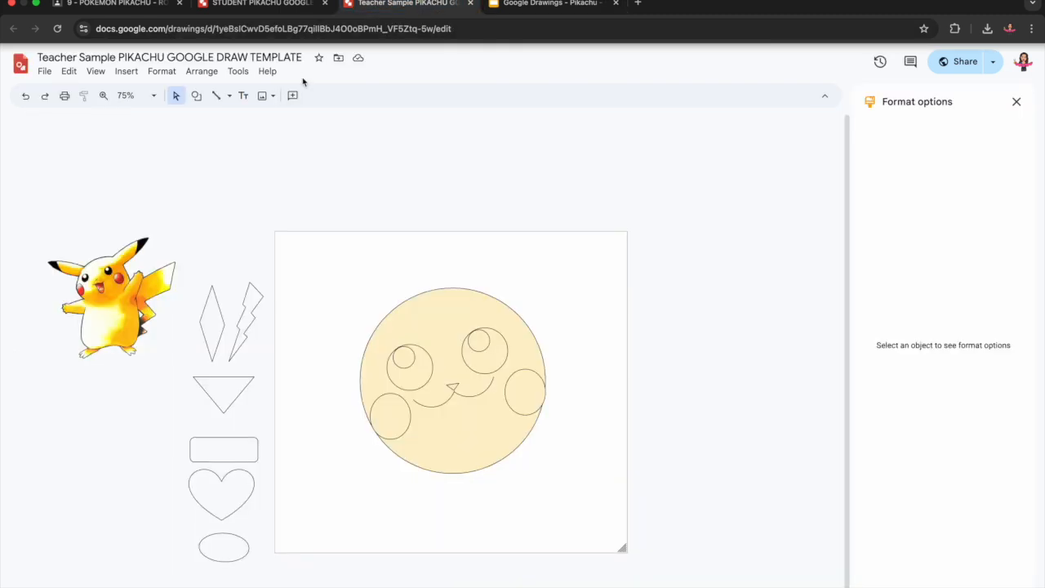
- Select the whole face and scale it down to about 2.5 by 2.5 in
drag(569, 272, 344, 515)
drag(483, 365, 470, 365)
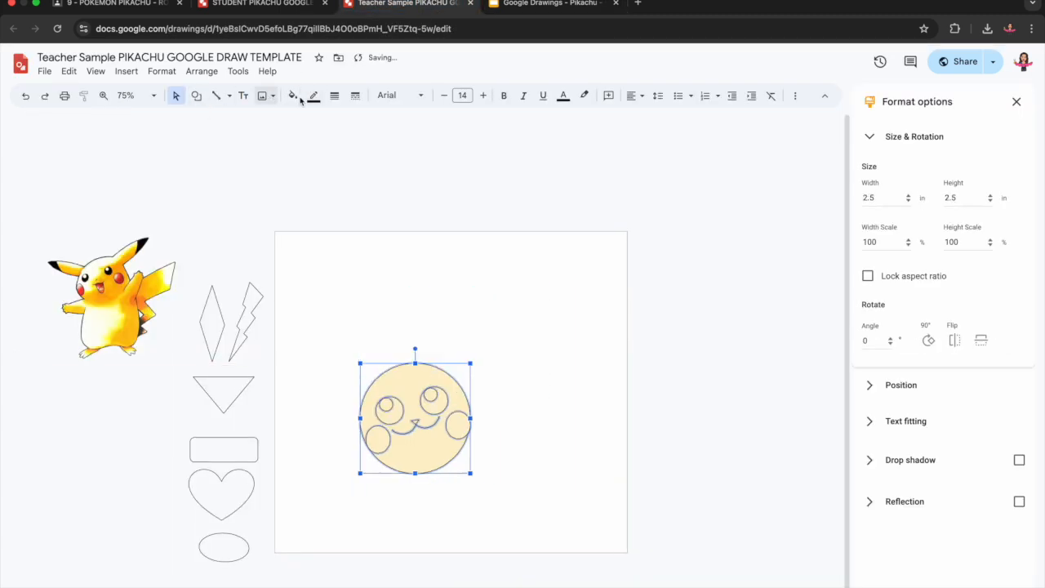
- Draw a flat diamond about 3.33 by 0.9 in beside the head and tilt it upward as an ear
click(196, 97)
mouse_move(228, 126)
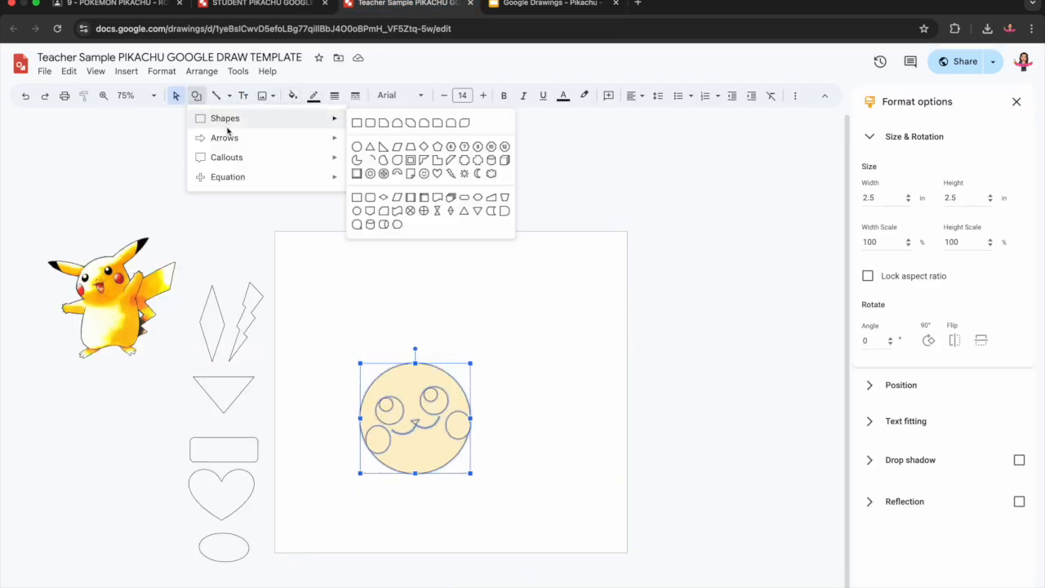
click(383, 196)
mouse_move(494, 356)
mouse_down()
mouse_move(583, 284)
mouse_move(591, 316)
mouse_move(643, 335)
mouse_up()
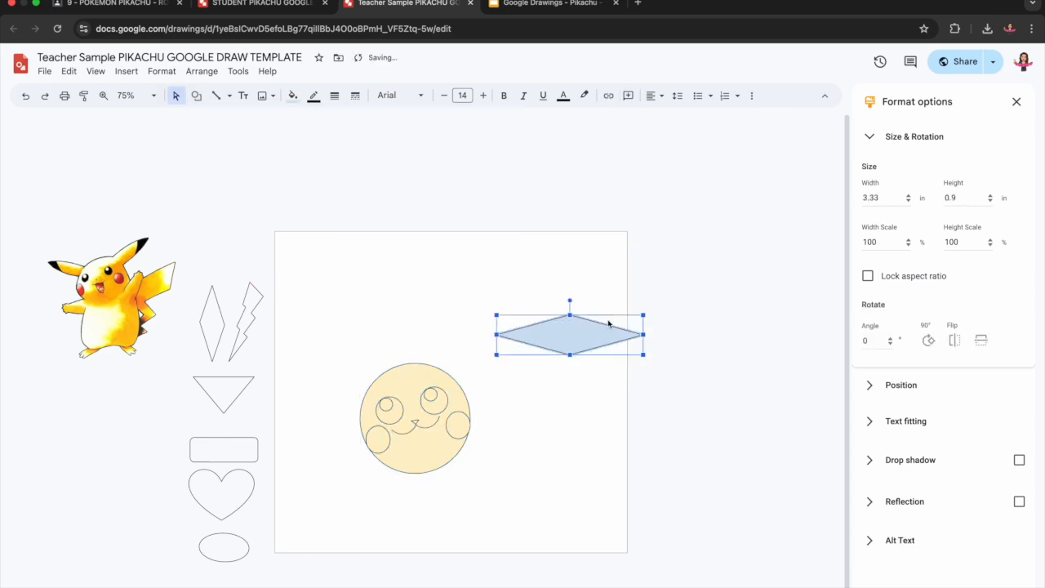
drag(504, 307, 546, 312)
- Duplicate the diamond ear, flip it horizontally onto the other side of the head and shift both ears down to the head
drag(572, 349, 364, 365)
key(super+d)
click(954, 341)
shift+click(472, 353)
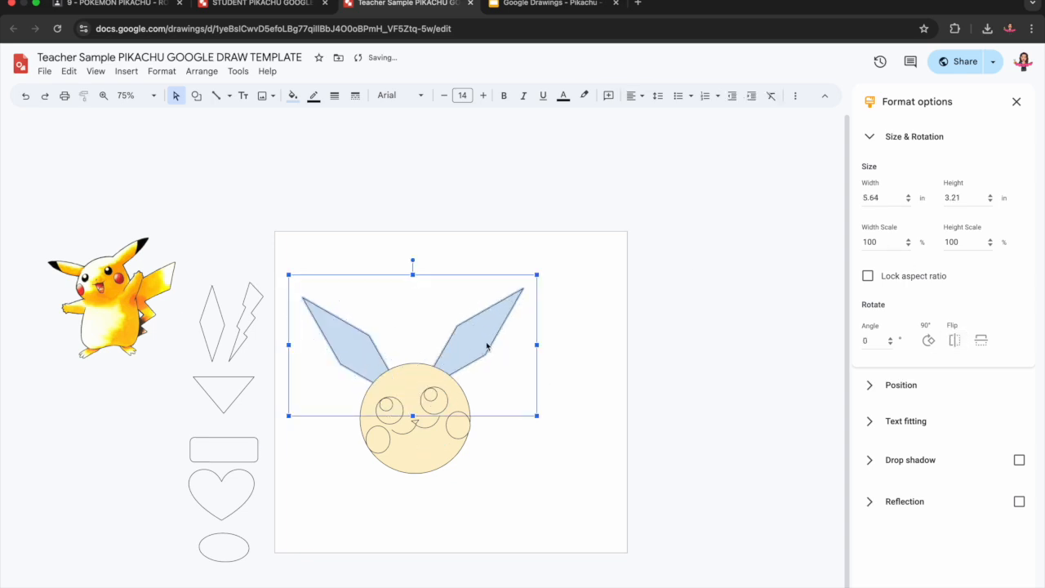
drag(490, 347, 479, 356)
click(387, 164)
- Draw a triangle and rotate it about 47.5° so that it covers the tip of the right ear
click(196, 95)
mouse_move(225, 118)
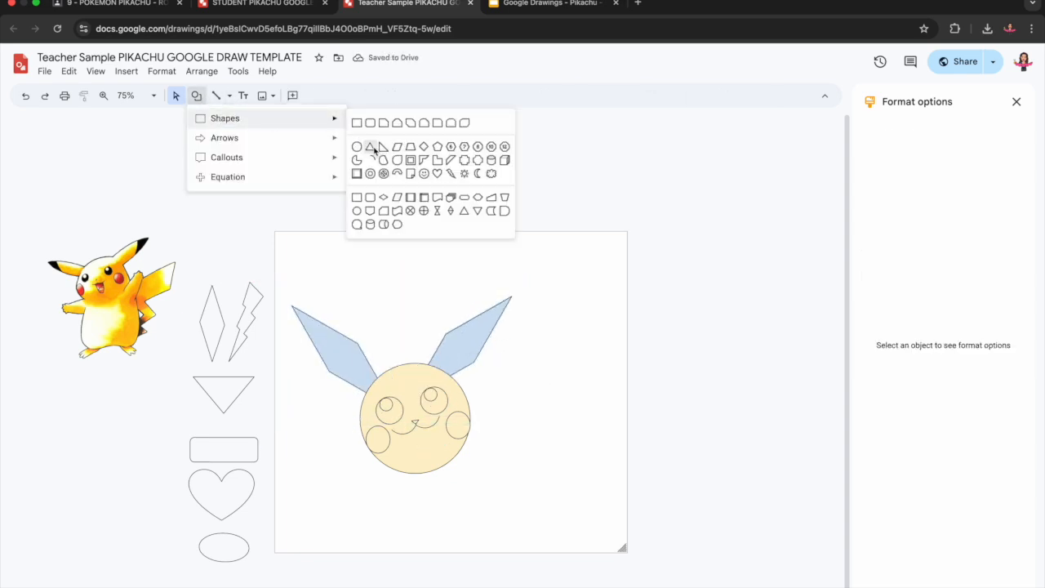
click(371, 147)
click(197, 97)
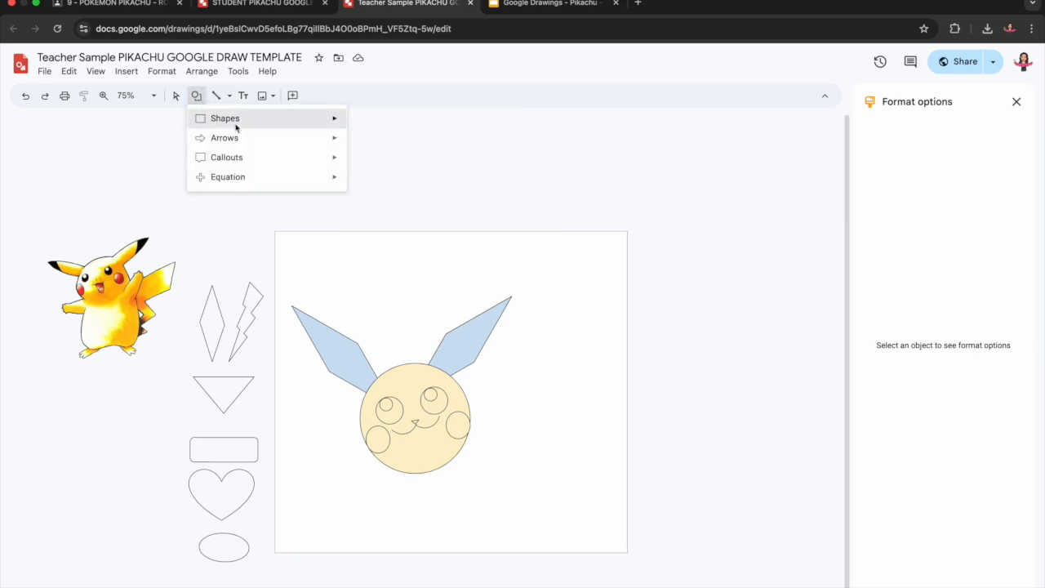
click(374, 150)
click(196, 96)
click(368, 149)
mouse_move(578, 301)
mouse_down()
mouse_move(555, 369)
mouse_move(526, 380)
mouse_up()
drag(582, 322, 582, 322)
drag(582, 322, 526, 288)
drag(473, 365, 475, 360)
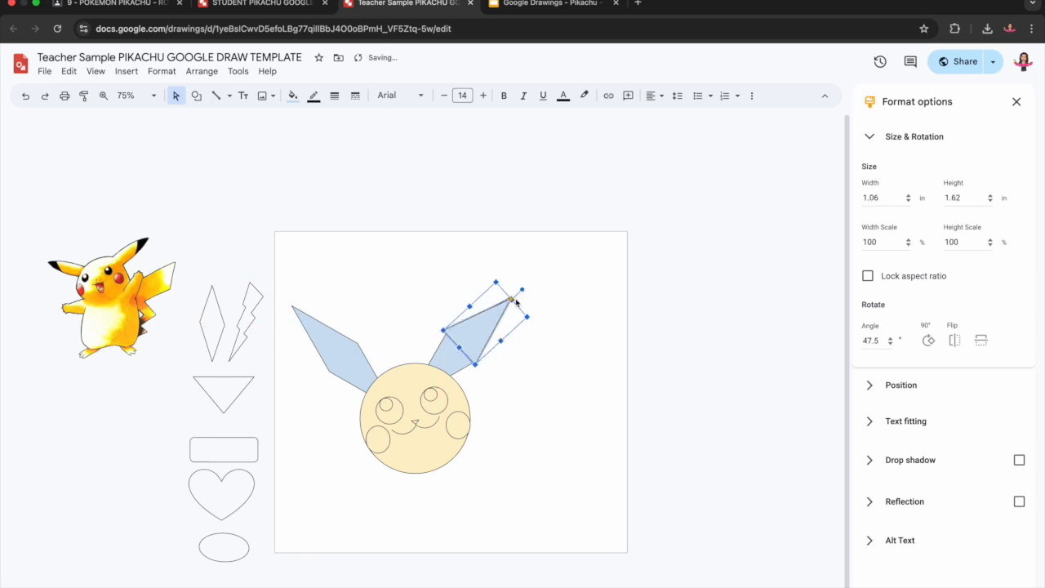
- Place a horizontally flipped copy of the tip triangle on the left ear and adjust the right ear's tip to fit
drag(529, 321, 320, 364)
click(954, 340)
click(484, 349)
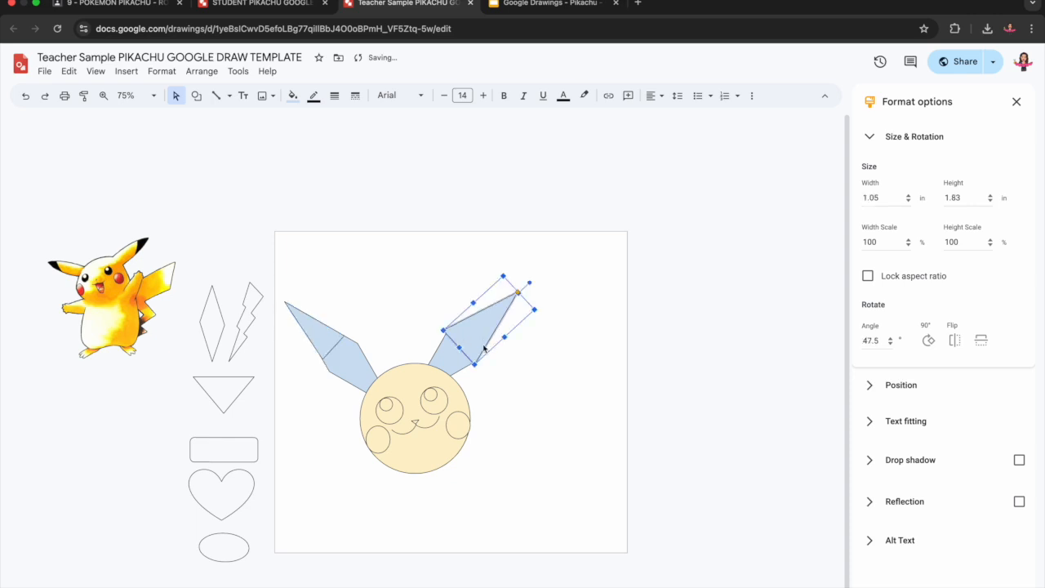
drag(478, 354, 461, 328)
- Fill both ear-tip triangles with black
shift+click(475, 319)
shift+click(476, 319)
shift+click(317, 333)
click(293, 95)
click(296, 182)
- Fill both diamond ears with the same light yellow as the head
click(462, 358)
shift+click(352, 364)
click(293, 96)
click(338, 209)
click(663, 400)
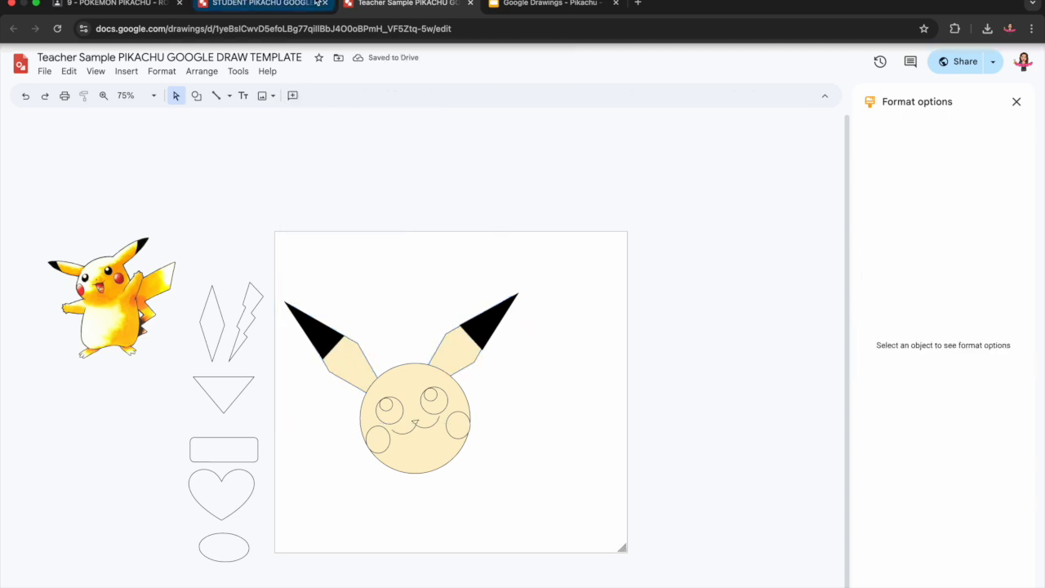
- Resize the canvas to a narrower, taller page and move the complete head up toward its upper edge
mouse_move(622, 547)
mouse_down()
mouse_move(622, 563)
mouse_move(543, 532)
mouse_move(292, 294)
mouse_up()
drag(418, 449, 421, 402)
click(506, 381)
- Fill both cheeks with the red sampled from the reference Pikachu's cheek
click(462, 378)
shift+click(379, 401)
click(293, 96)
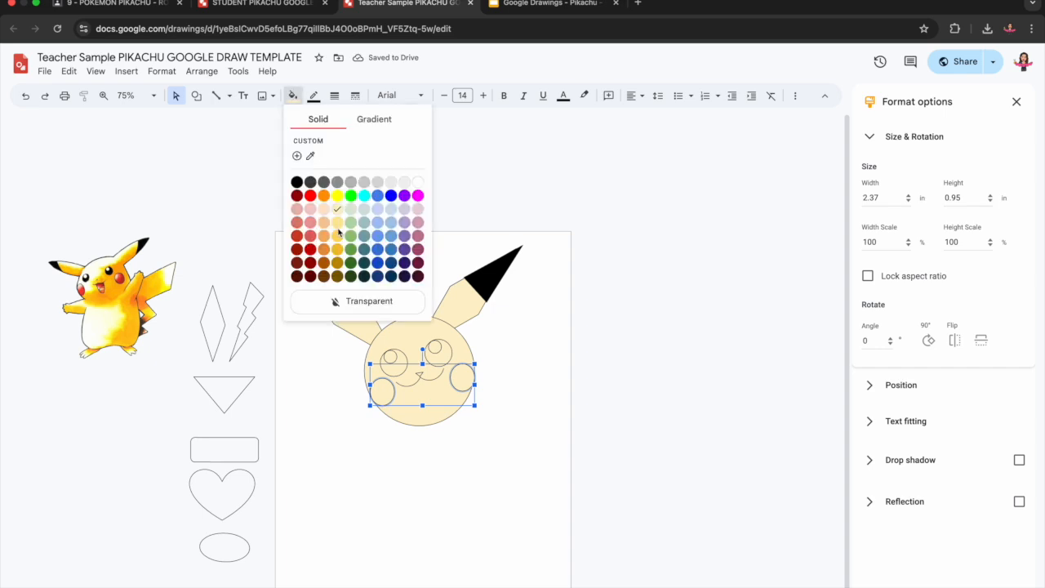
click(312, 224)
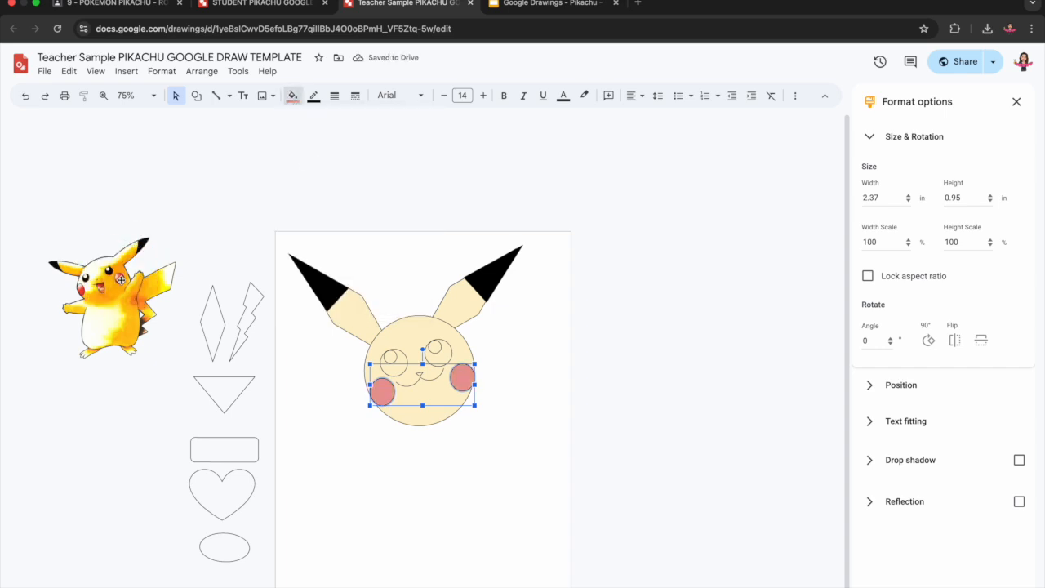
click(121, 280)
click(292, 95)
click(324, 154)
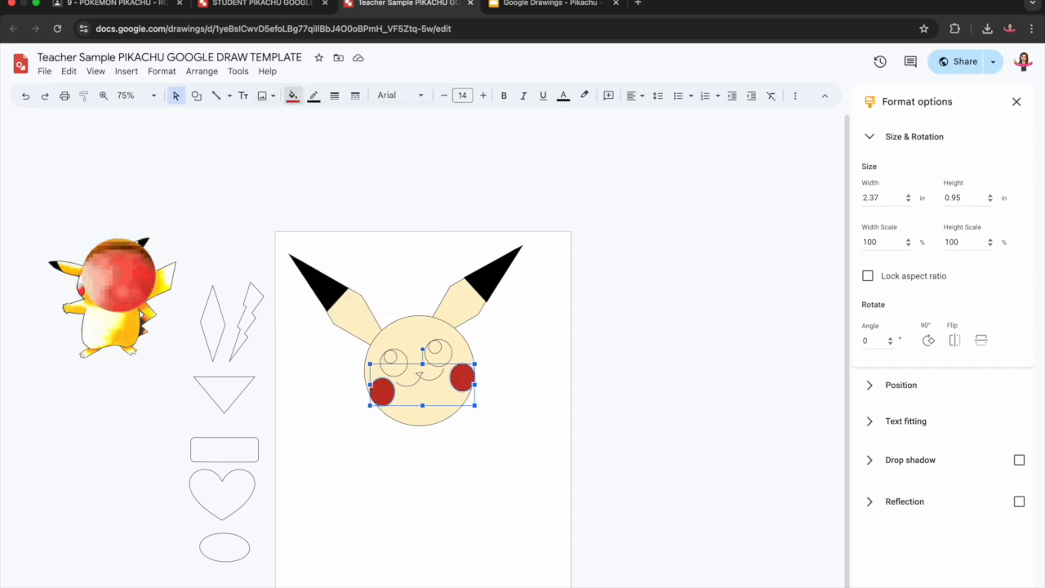
click(118, 278)
click(311, 422)
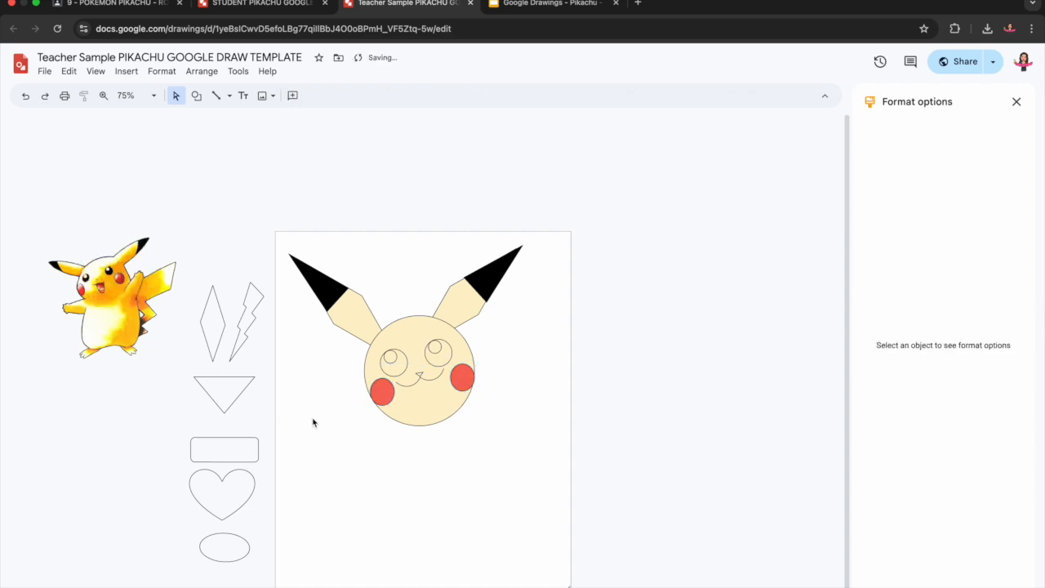
- Consult the Body slide, place the template heart below the head, turn it 180° and enlarge it to about 3.25 by 2.49 in
click(563, 3)
click(73, 562)
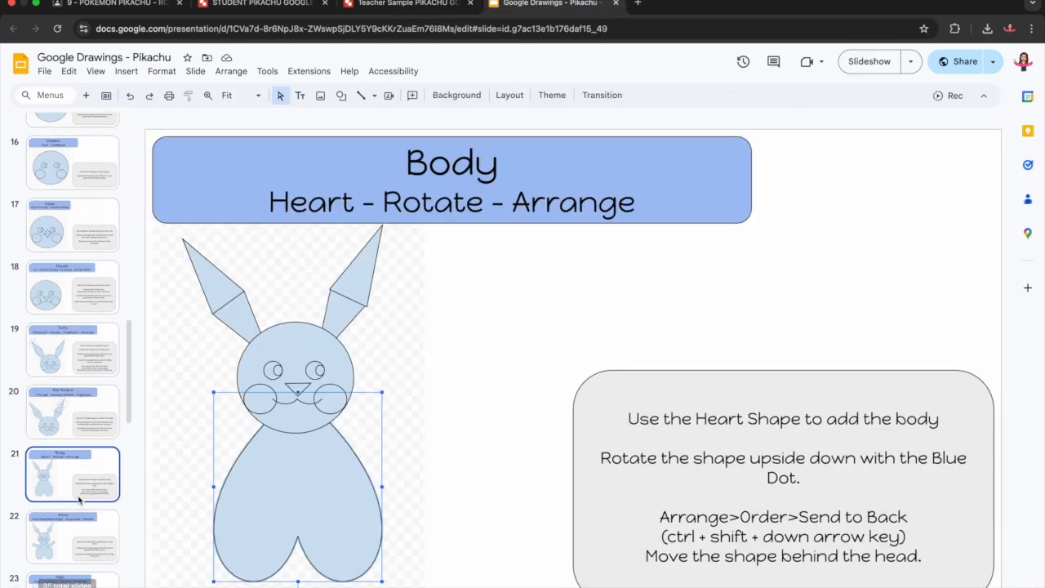
click(404, 3)
click(224, 510)
drag(225, 513, 439, 485)
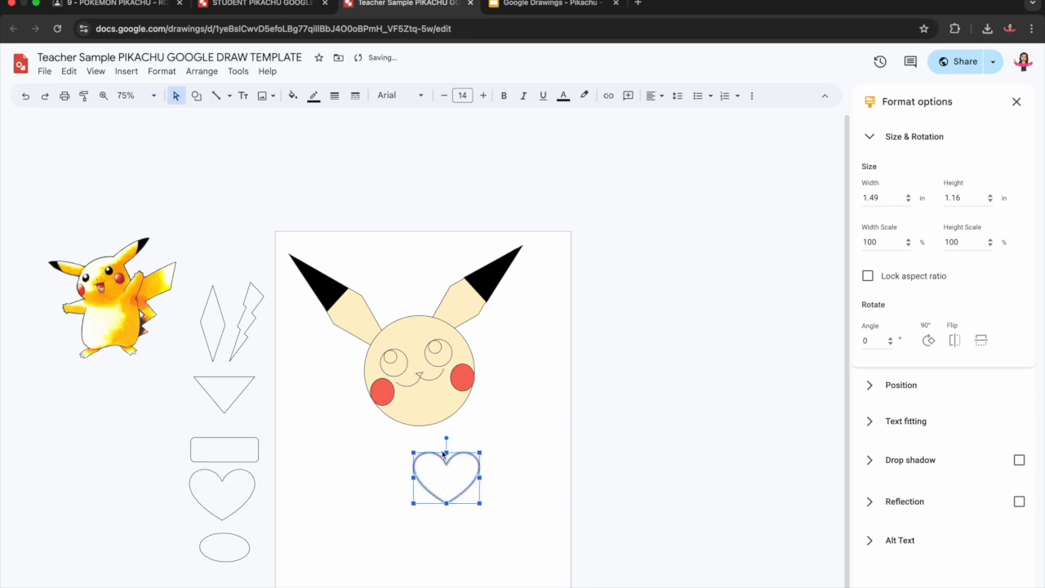
drag(456, 579, 337, 562)
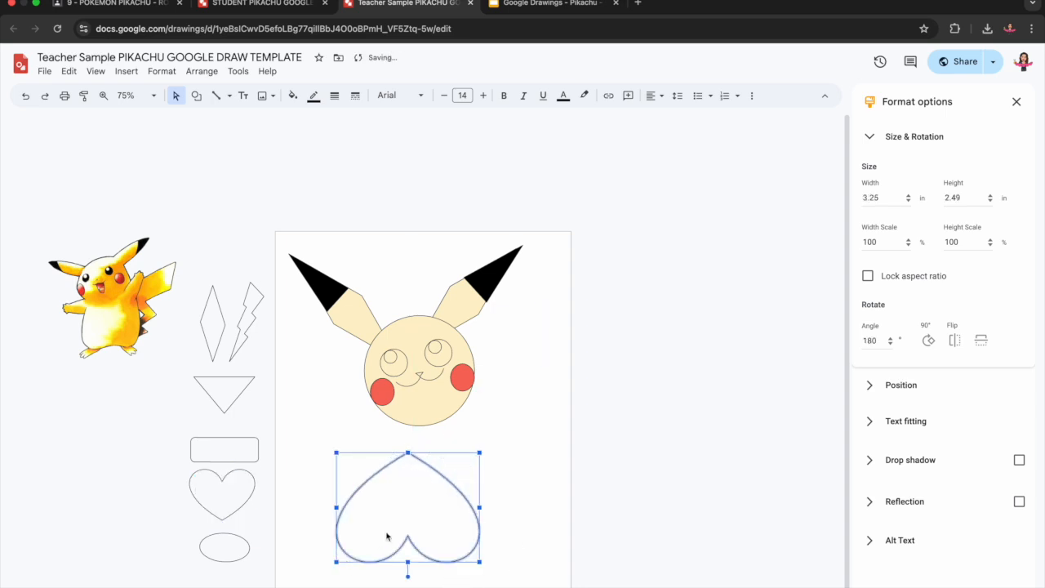
- Fill the upside-down heart with light yellow and position it under the head as the body
drag(387, 539, 410, 490)
click(292, 96)
click(335, 211)
drag(432, 406, 430, 394)
- Place the template's rounded rectangle as a tilted arm on the right of the body and mirror a duplicate onto the left
click(224, 438)
drag(224, 439, 471, 434)
key(super+d)
click(954, 340)
- Fill both arms with light yellow
shift+click(364, 439)
click(293, 96)
click(336, 211)
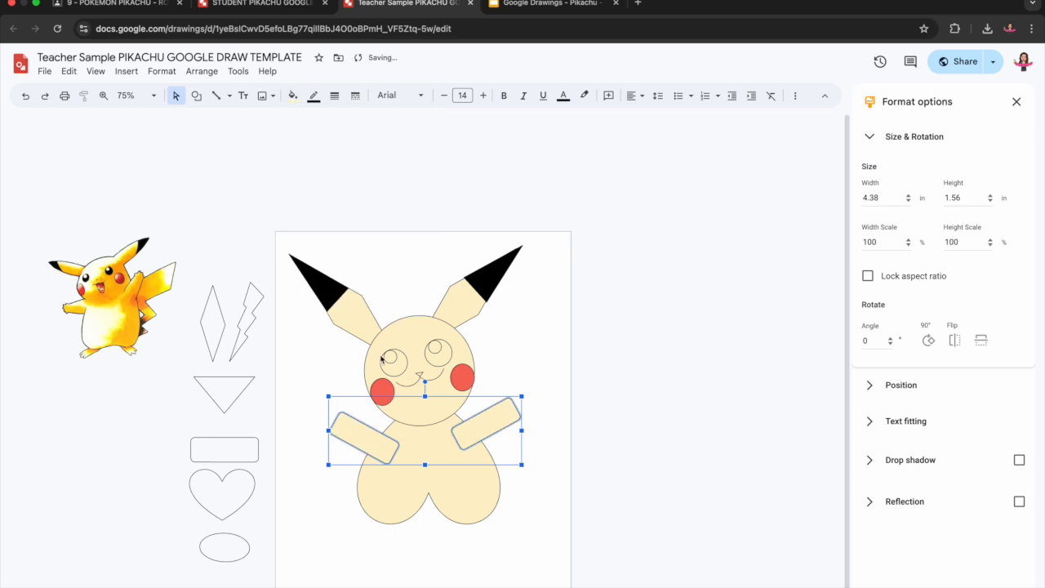
- Fill both eyes with black and their small highlight circles with white
click(391, 362)
shift+click(437, 351)
click(292, 95)
click(297, 178)
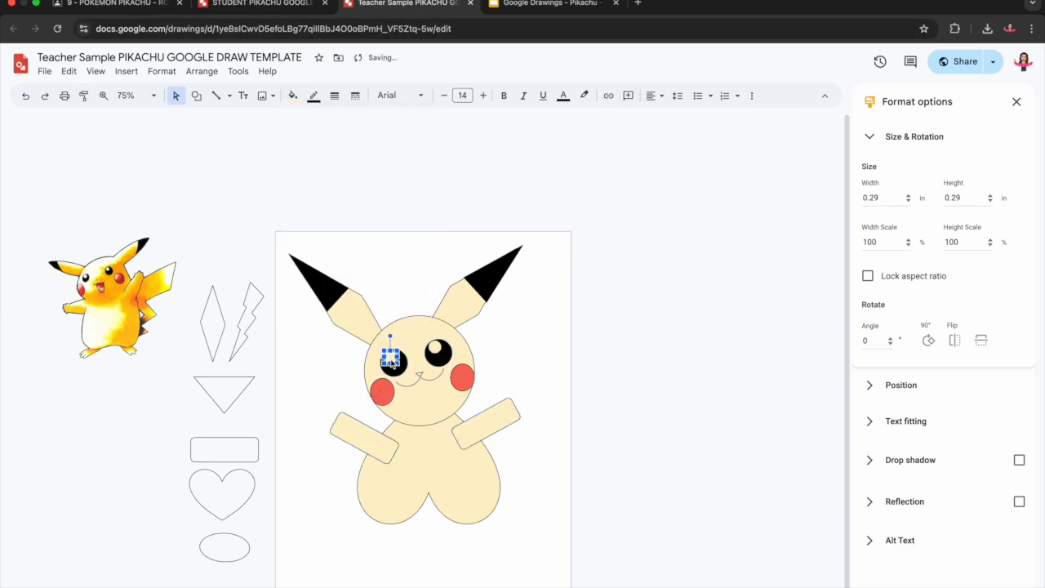
click(294, 97)
click(417, 182)
- Select the ears, head, arms and body and set up a custom linear gradient fill at 180° for them
click(452, 316)
shift+click(362, 305)
shift+click(413, 334)
shift+click(471, 430)
shift+click(376, 445)
shift+click(426, 494)
click(292, 96)
click(374, 117)
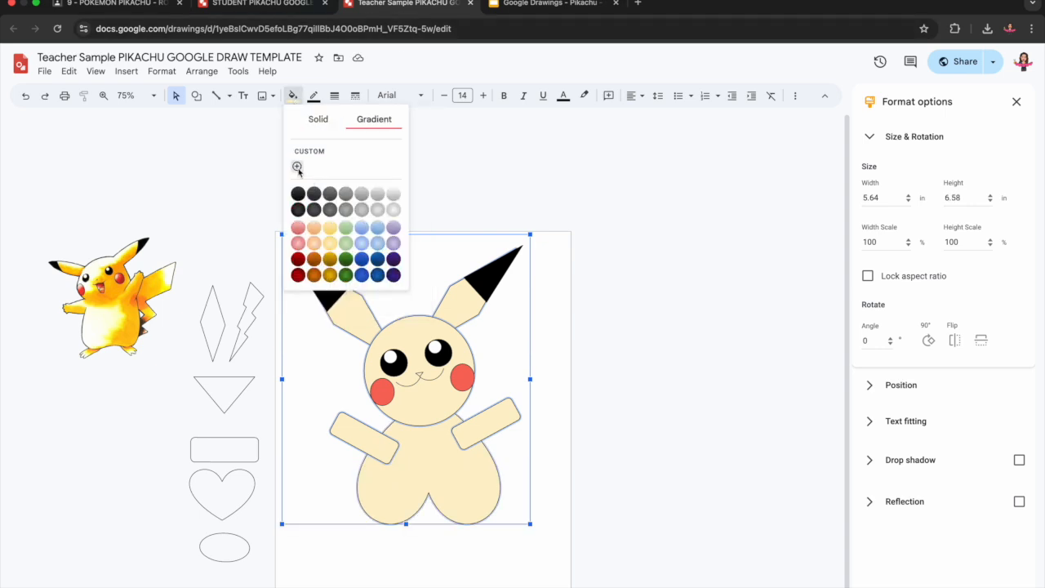
click(298, 169)
click(524, 299)
click(518, 402)
- Set the gradient stops to run from light yellow to golden yellow and apply the gradient to the selected parts
click(514, 348)
click(553, 455)
click(658, 396)
click(514, 348)
click(549, 482)
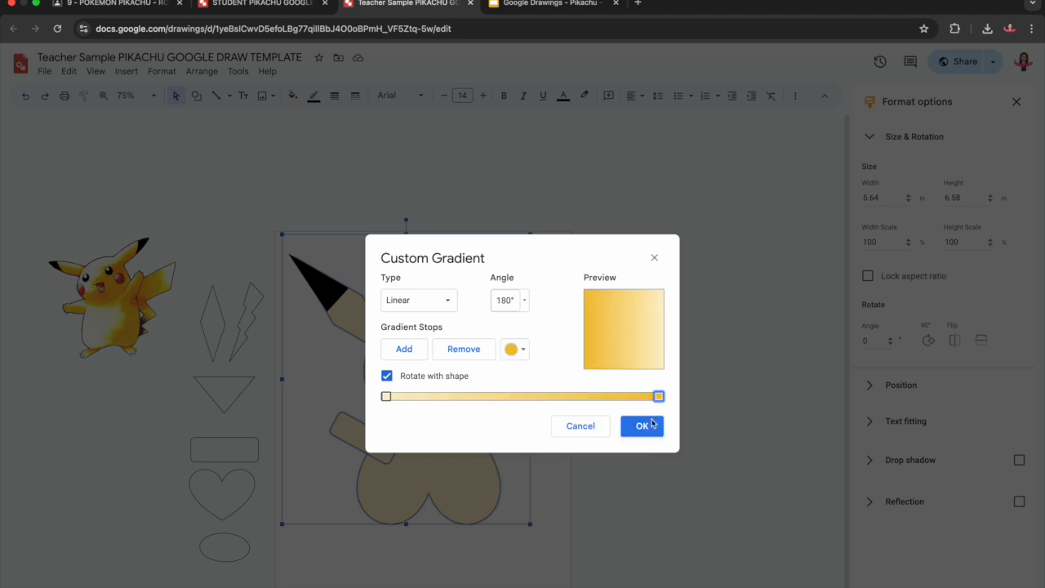
click(647, 426)
click(561, 530)
- Make the outlines of the arms, body, head and ears transparent
click(487, 426)
shift+click(462, 492)
shift+click(366, 441)
shift+click(419, 405)
shift+click(355, 316)
shift+click(468, 309)
click(313, 96)
click(352, 278)
click(553, 453)
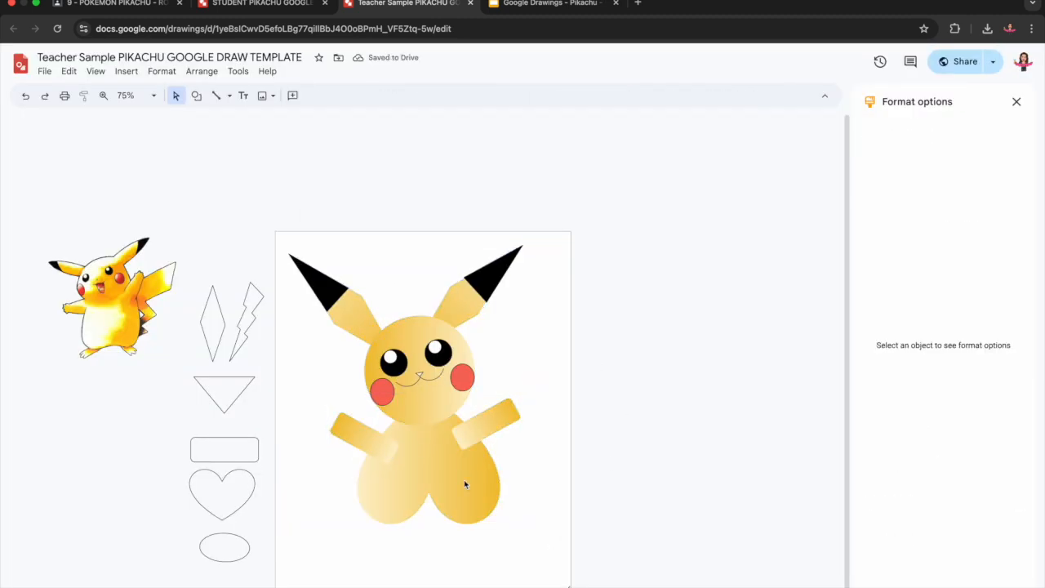
- Place the template's ellipse beneath the right side of the body as a foot and add a matching foot on the left
click(229, 96)
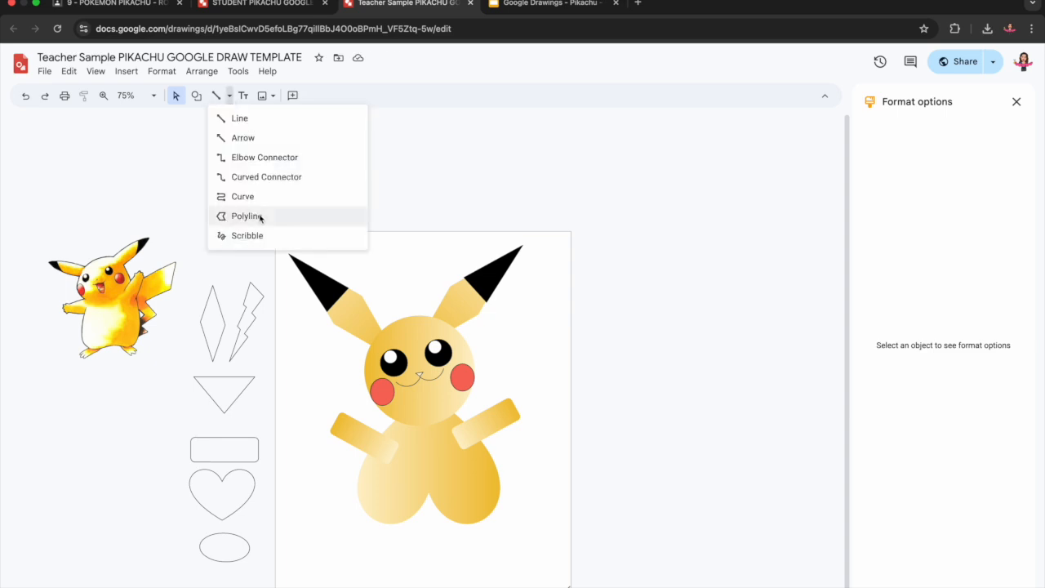
drag(202, 555, 511, 495)
click(369, 506)
drag(347, 491, 346, 492)
- Give both feet the custom yellow gradient fill and a transparent outline
click(516, 531)
shift+click(336, 525)
click(295, 96)
click(373, 120)
click(297, 167)
click(313, 96)
click(350, 279)
click(584, 504)
- Tuck both feet behind the lower edge of the body
right_click(503, 525)
drag(497, 524, 485, 523)
drag(347, 528, 377, 541)
- Give the template's upside-down triangle the custom yellow gradient fill and a transparent outline
click(506, 423)
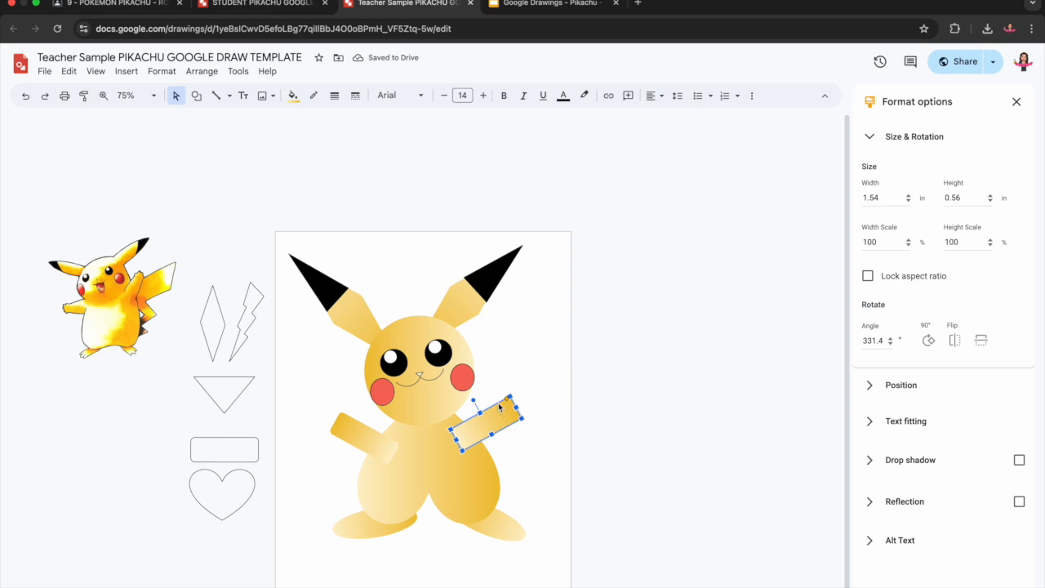
click(239, 391)
click(292, 95)
click(367, 123)
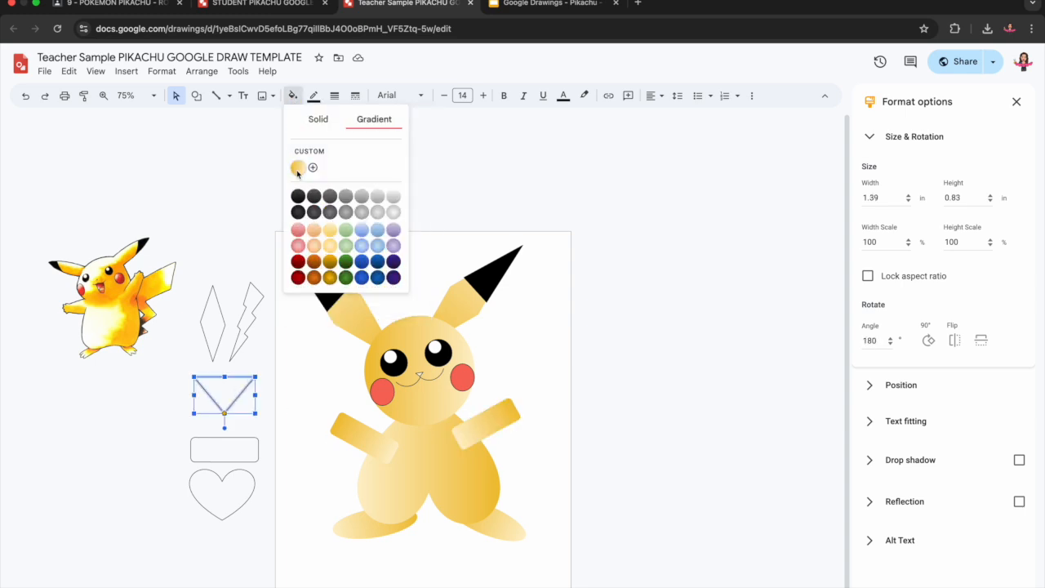
click(297, 167)
click(315, 97)
click(339, 288)
- Duplicate the triangle and shape the copy into a claw about 0.14 by 0.34 in, rotated about 242°, at the left foot's tip
key(super+d)
right_click(231, 399)
drag(215, 400, 330, 555)
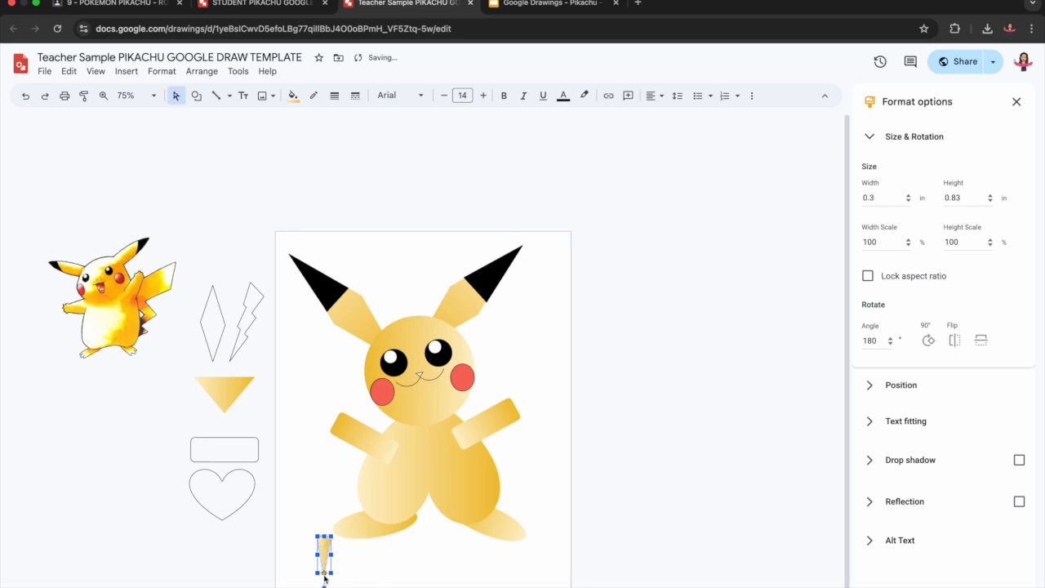
scroll(323, 553, up, 5)
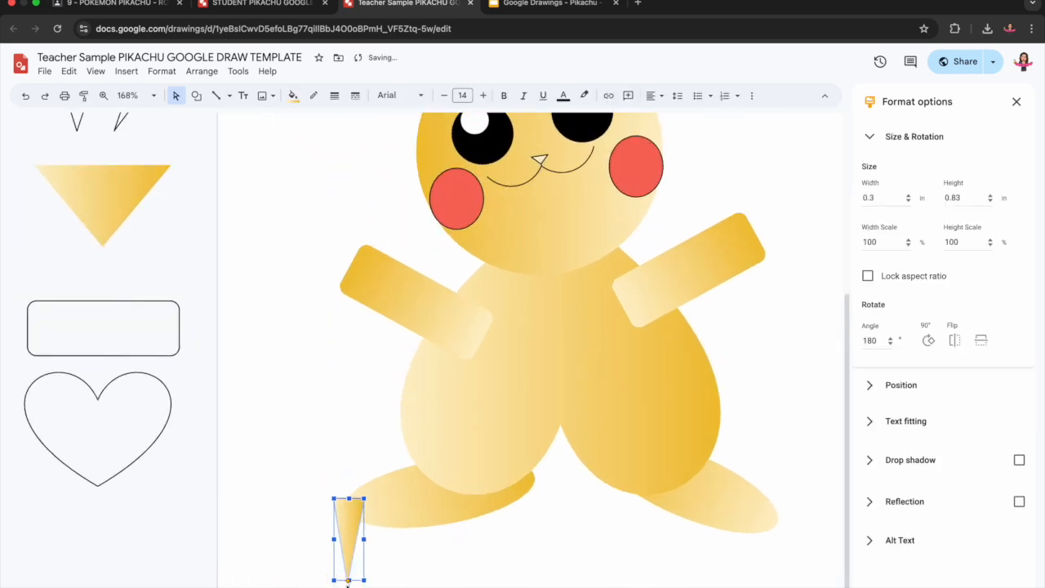
drag(308, 574, 310, 575)
drag(354, 535, 351, 514)
drag(377, 491, 342, 523)
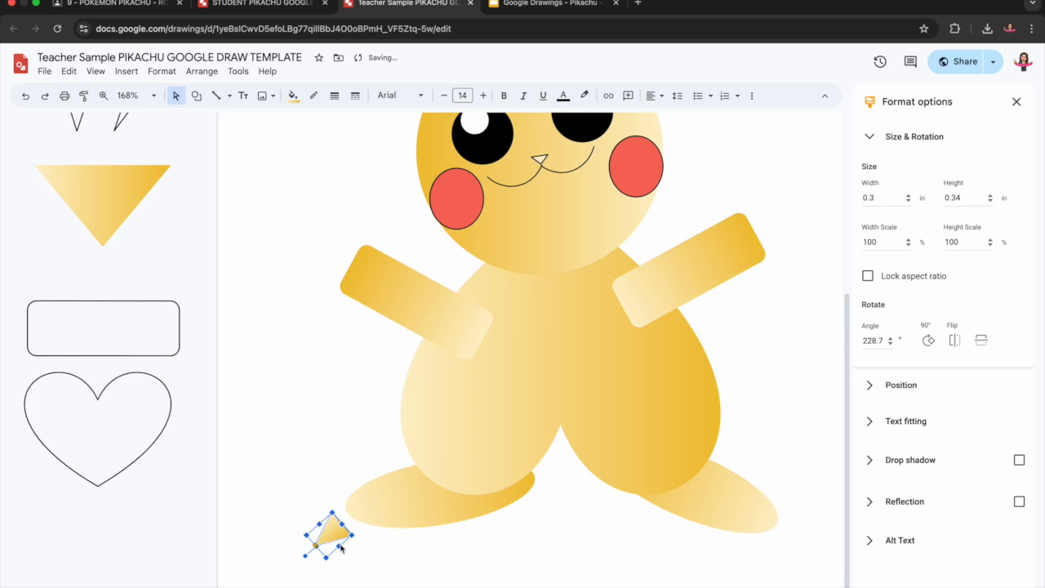
scroll(319, 527, left, 8)
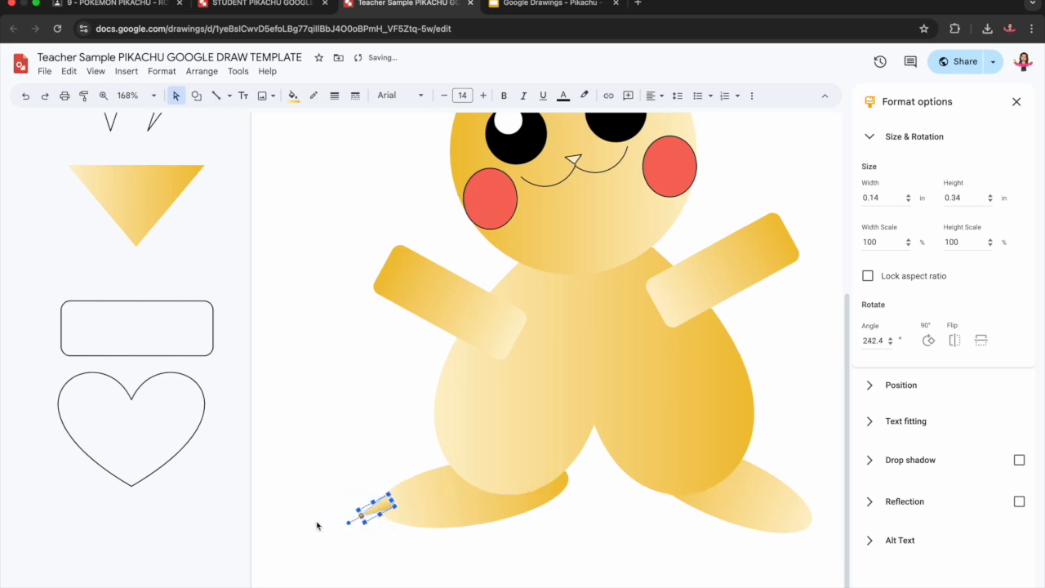
- Duplicate the claw to make a set of three on the left foot and send the set behind the foot
right_click(663, 512)
mouse_move(666, 515)
mouse_down()
mouse_move(657, 511)
mouse_move(668, 511)
mouse_up()
key(super+d)
shift+click(657, 505)
shift+click(656, 493)
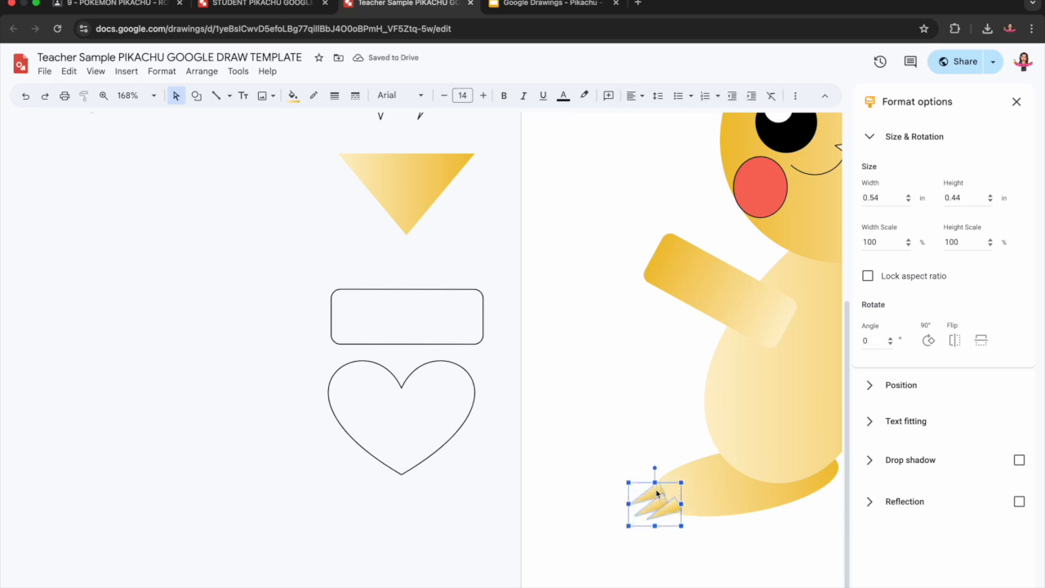
click(209, 74)
mouse_move(210, 90)
click(457, 154)
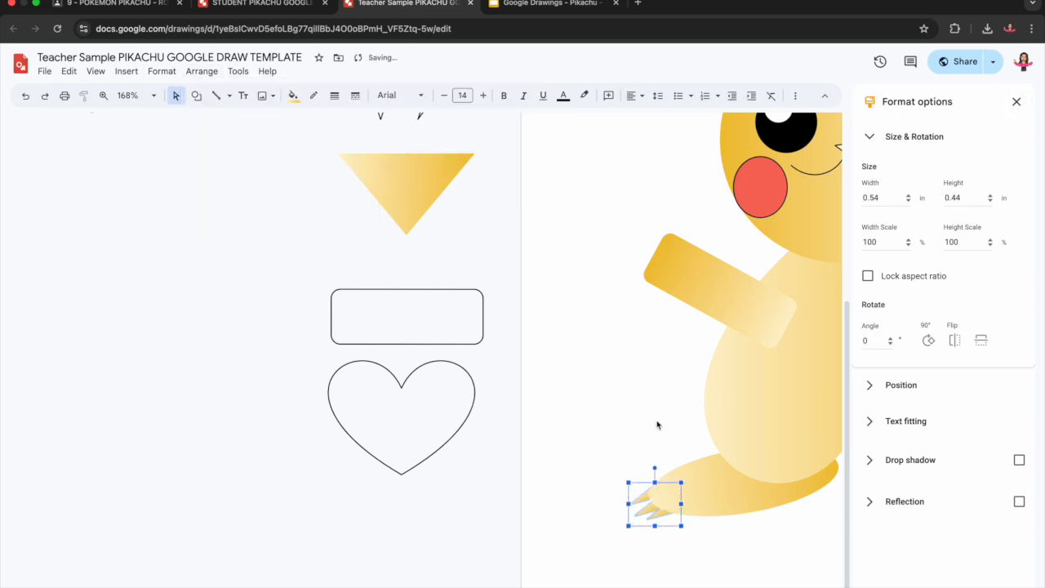
- Place horizontally flipped copies of the three claws on the right foot and the right hand
scroll(657, 424, right, 10)
click(954, 341)
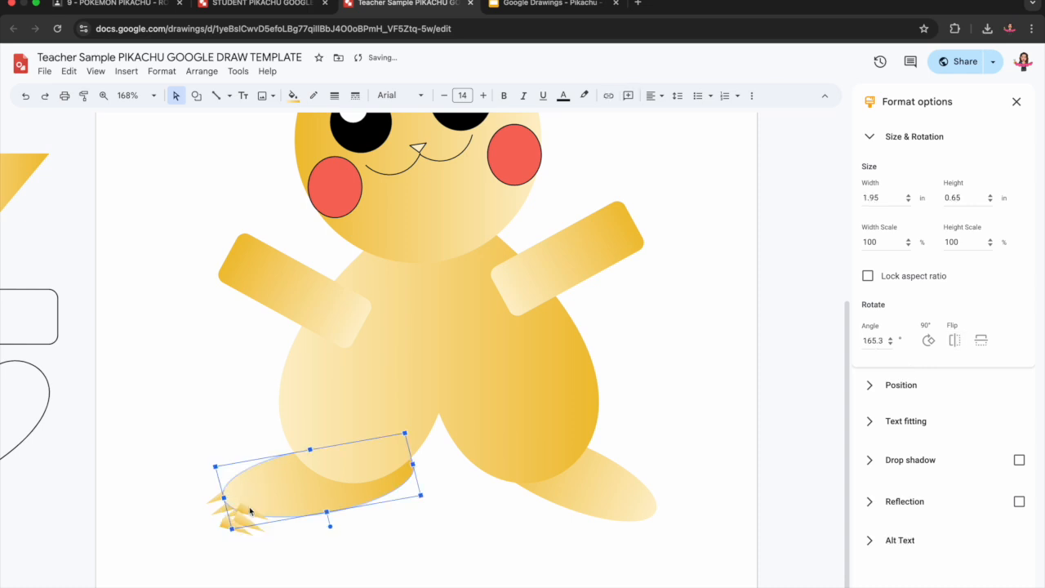
drag(248, 512, 676, 247)
- Duplicate the right hand's claws, flip the copy horizontally and place it on the left hand
key(super+d)
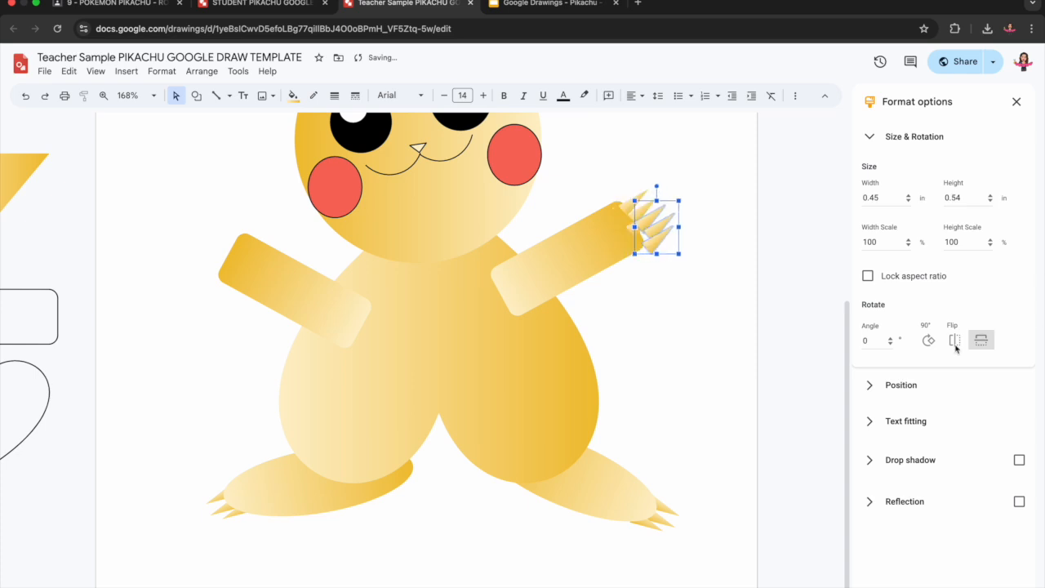
right_click(672, 250)
click(663, 243)
shift+click(661, 229)
shift+click(669, 222)
right_click(672, 226)
drag(672, 226, 237, 249)
click(223, 191)
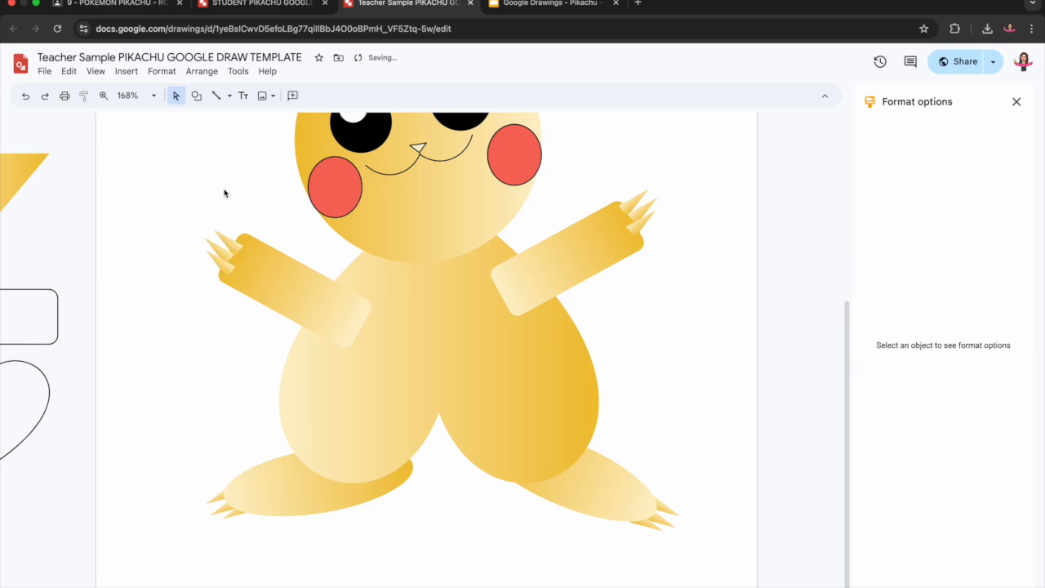
- Close the format options and fill the small triangular nose with black
scroll(224, 191, down, 5)
click(1016, 102)
click(517, 320)
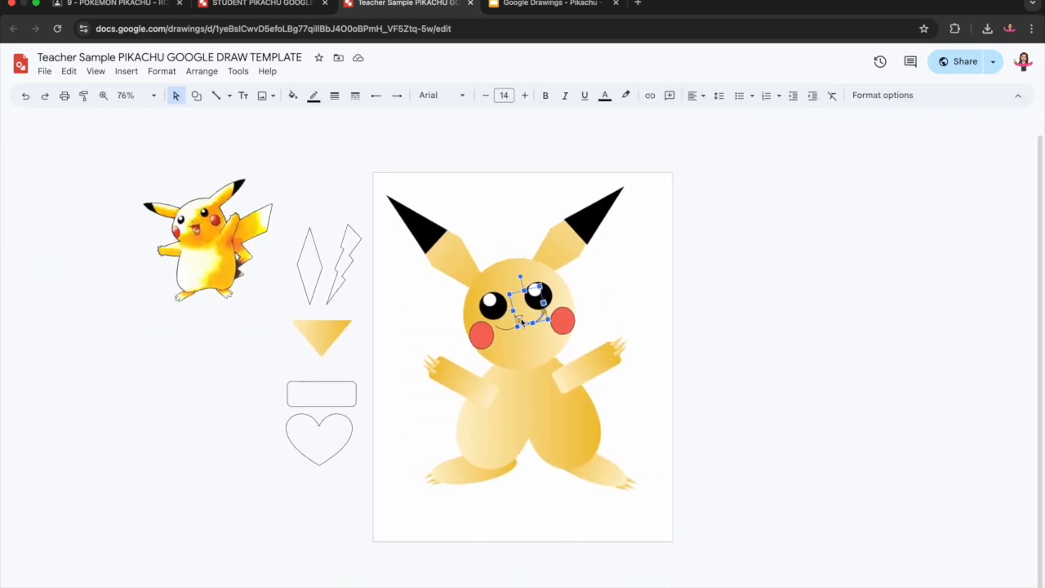
click(283, 96)
click(295, 178)
click(389, 337)
- Insert word art containing the creator's full name and the year 2025
click(126, 71)
click(149, 208)
text(Jeanna Dressel 2025)
key(Return)
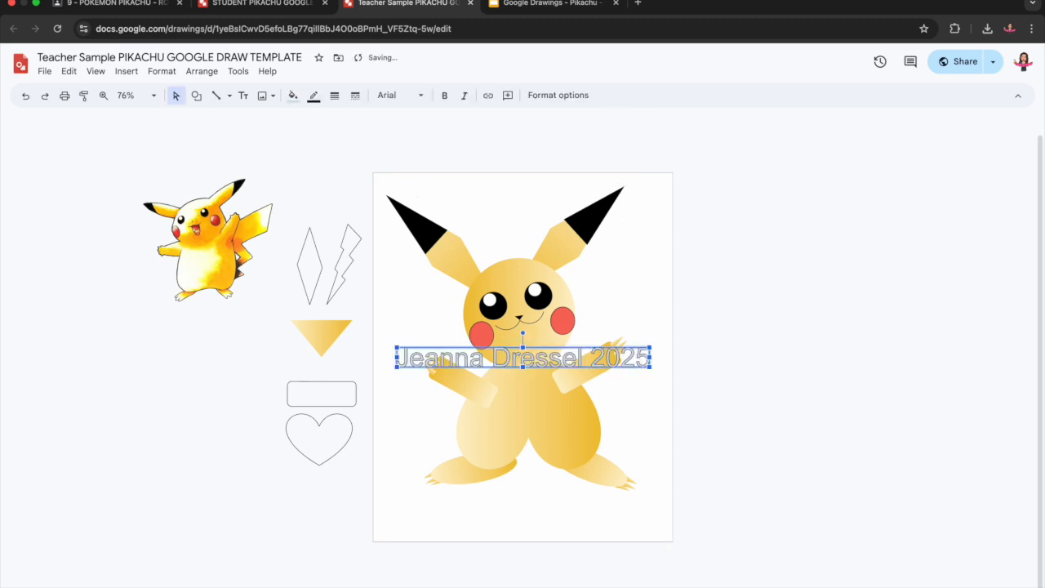
- Set the signature word art's font to Urbanist and place it beneath Pikachu's feet
click(388, 97)
click(404, 189)
drag(523, 360, 522, 521)
- Give the signature word art the custom yellow gradient fill and a transparent outline
click(293, 97)
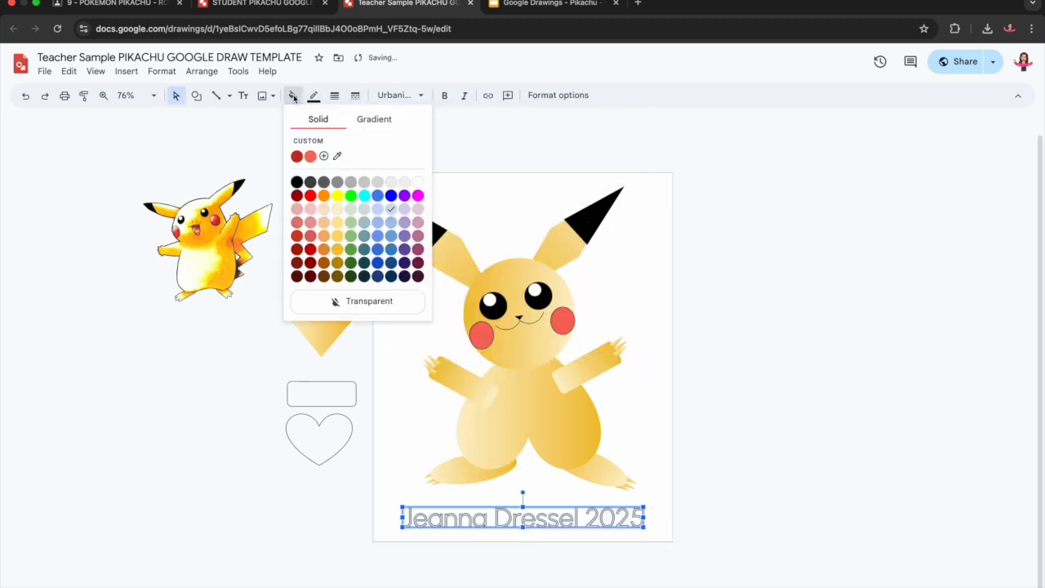
click(368, 122)
click(298, 165)
click(314, 96)
click(330, 283)
click(746, 466)
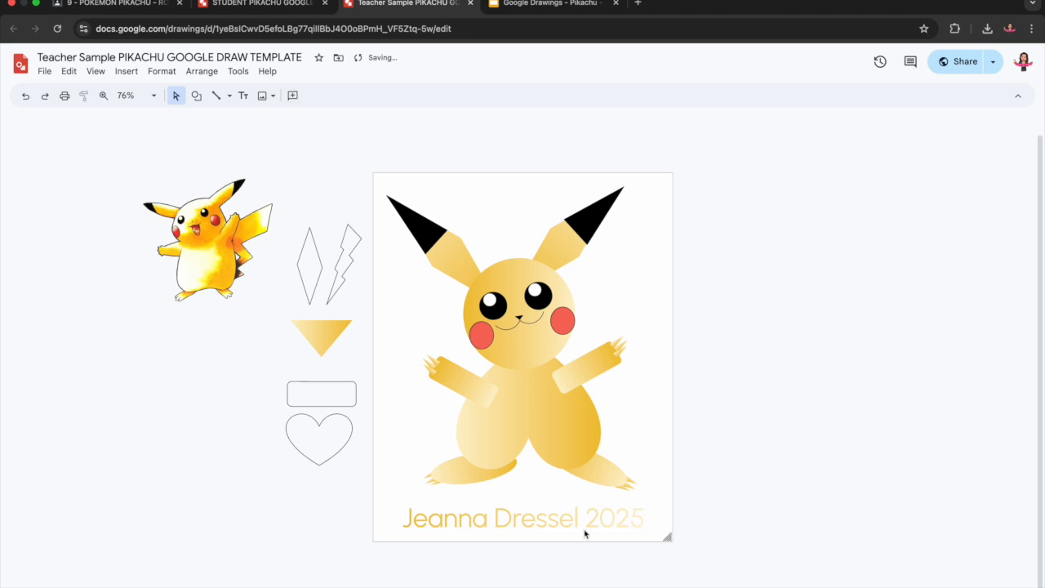
- Make the outlines of both red cheeks transparent
click(562, 321)
shift+click(481, 335)
click(313, 97)
click(351, 283)
click(646, 375)
click(562, 321)
shift+click(482, 335)
click(312, 95)
click(352, 277)
click(367, 345)
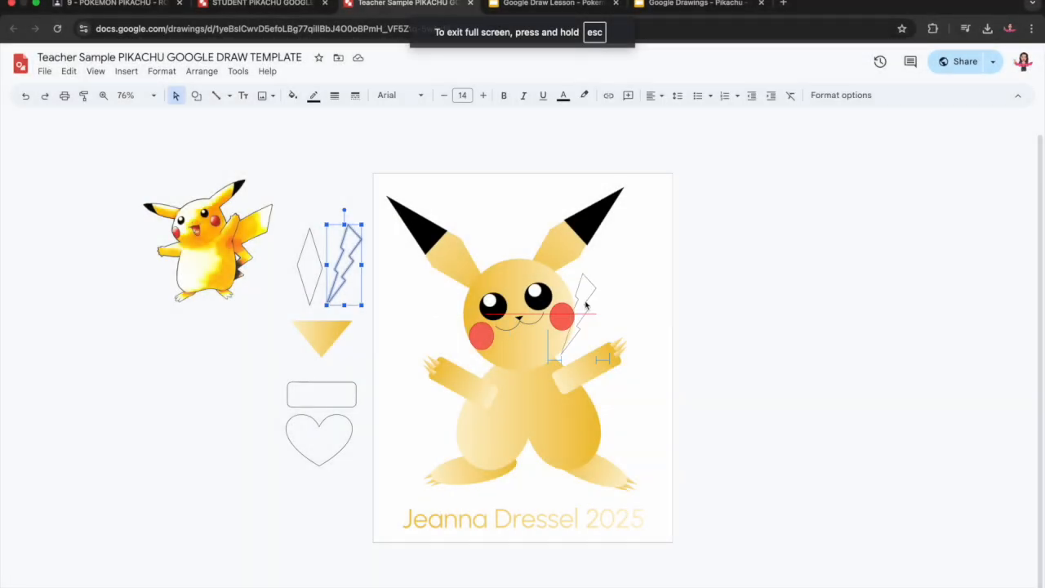
- Place the template's lightning bolt at the body's right side as the lower tail, enlarging and rotating it to point up and outward
drag(579, 291, 530, 410)
drag(626, 411, 658, 410)
drag(598, 347, 612, 329)
drag(591, 399, 618, 394)
- Widen the canvas to the right and place the template's diamond, rotated and enlarged, at the upper end of the lightning bolt
click(720, 308)
drag(670, 540, 765, 535)
click(311, 268)
drag(310, 215, 760, 288)
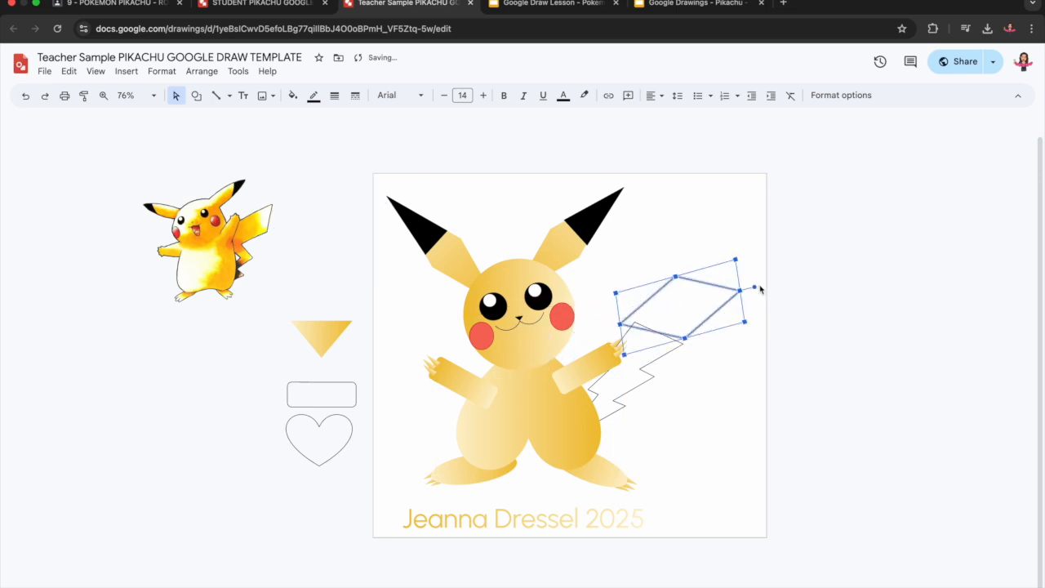
drag(778, 336, 779, 334)
drag(710, 342, 666, 339)
- Give the diamond and the lightning bolt the custom yellow gradient fill and transparent outlines, and align the diamond with the bolt
shift+click(613, 396)
click(292, 95)
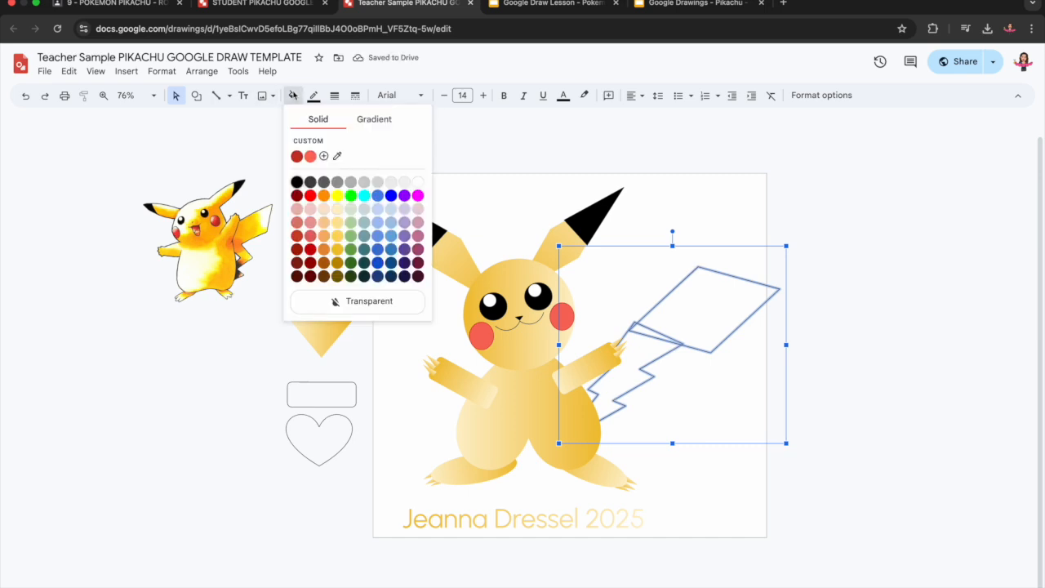
click(298, 168)
click(313, 96)
click(335, 285)
click(659, 294)
drag(677, 331, 674, 327)
- Give the lightning bolt a custom linear gradient at 135° with an added middle stop and a dark brown end stop
click(629, 380)
click(292, 95)
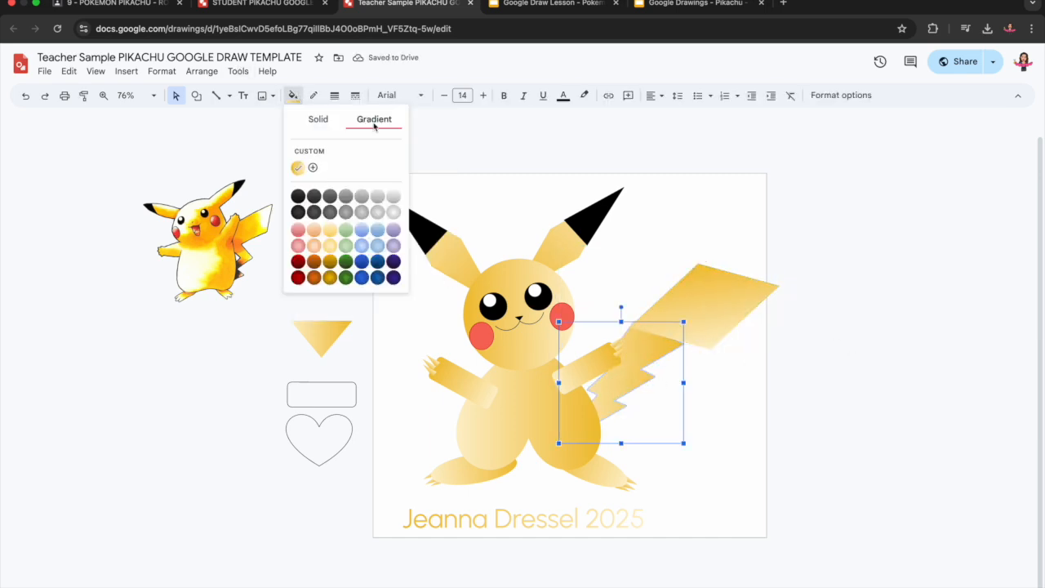
click(313, 168)
click(506, 299)
click(513, 380)
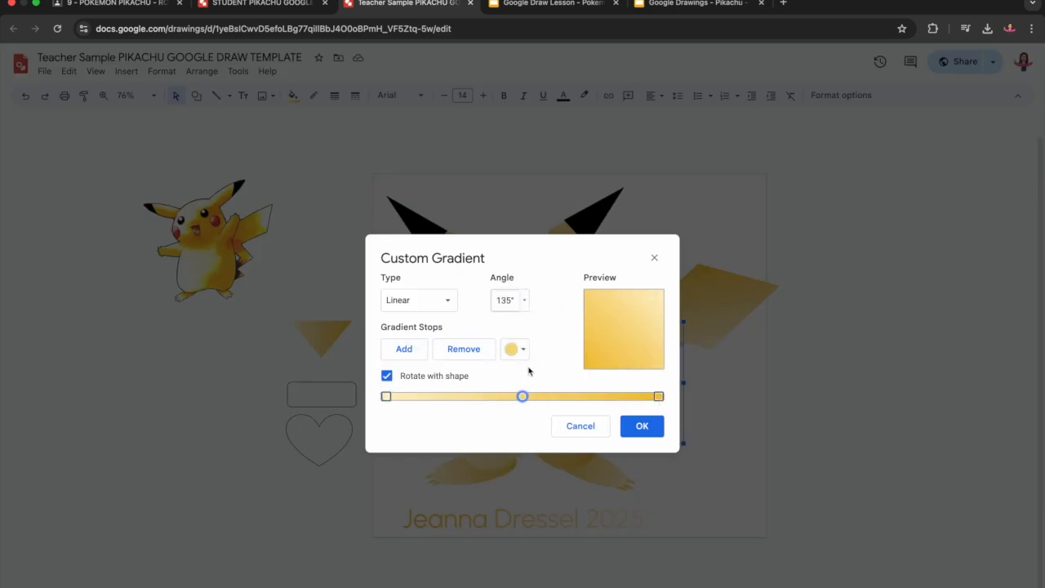
click(657, 397)
click(515, 349)
click(541, 508)
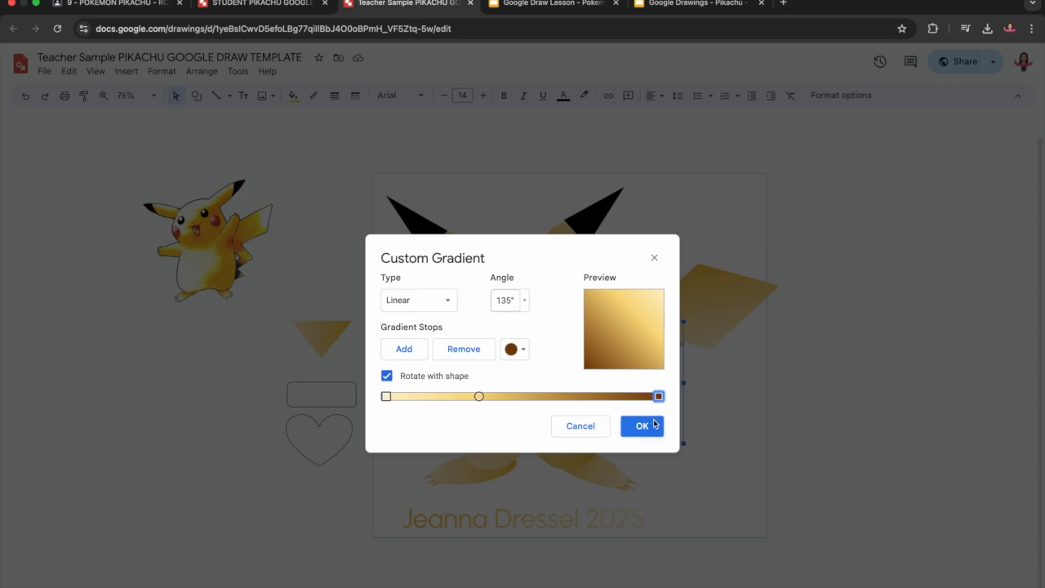
click(653, 422)
click(652, 430)
- Revise the bolt's gradient by adding another stop, shifting the yellow middle stop toward the brown end and setting the angle to 270°
click(292, 95)
click(302, 168)
click(404, 349)
drag(478, 396, 541, 397)
click(522, 300)
click(513, 442)
click(642, 425)
- Try the lightning bolt's brown gradient at 180° and 225°
click(292, 95)
click(302, 168)
click(524, 299)
click(521, 404)
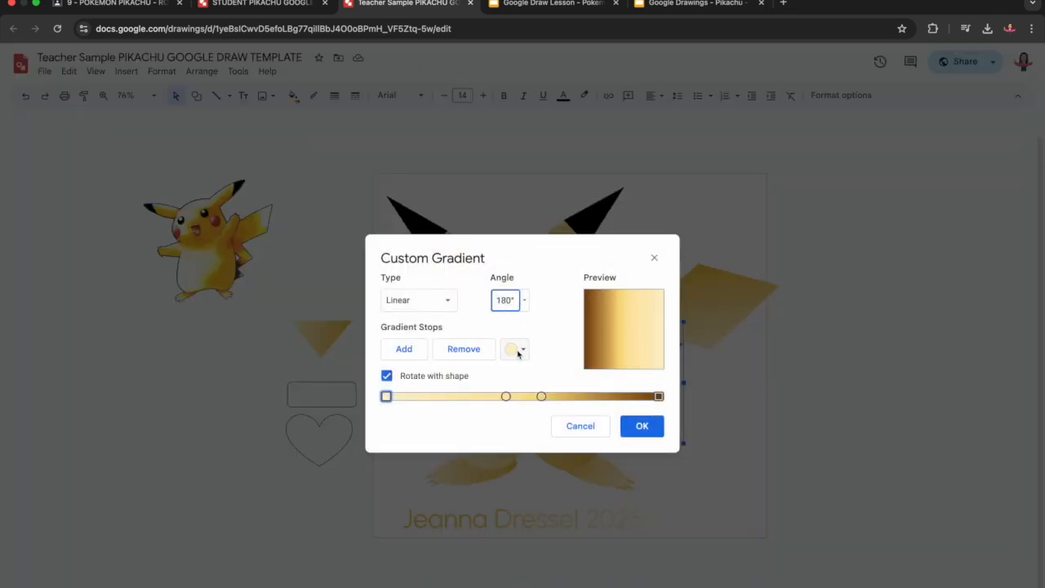
click(523, 299)
click(522, 423)
click(523, 300)
click(641, 431)
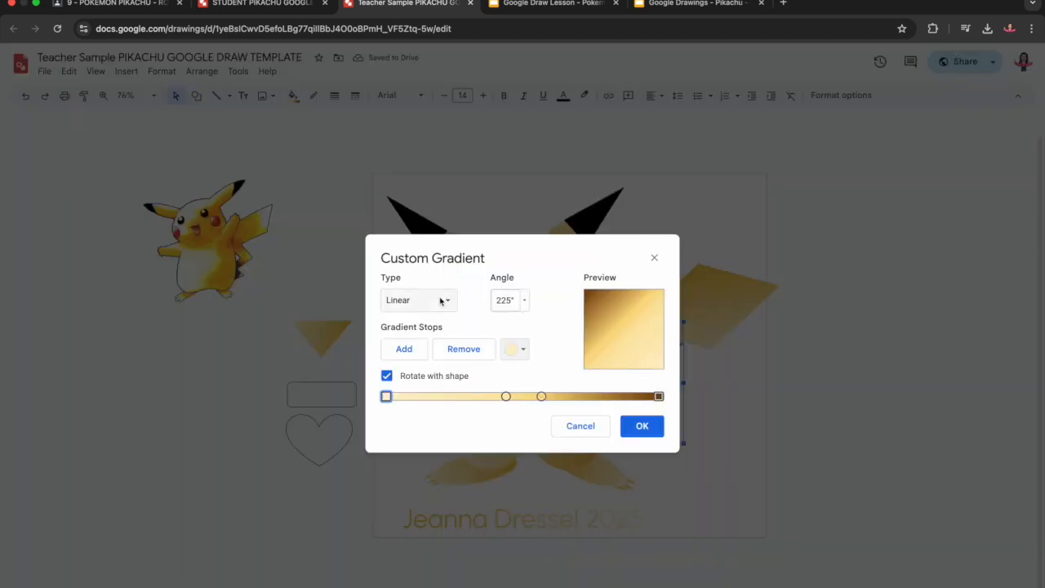
- Set the lightning bolt's gradient angle to 90° after trying 270°, 315° and 45°
click(524, 300)
click(523, 443)
click(525, 300)
click(522, 462)
click(525, 302)
click(520, 345)
click(524, 300)
click(519, 364)
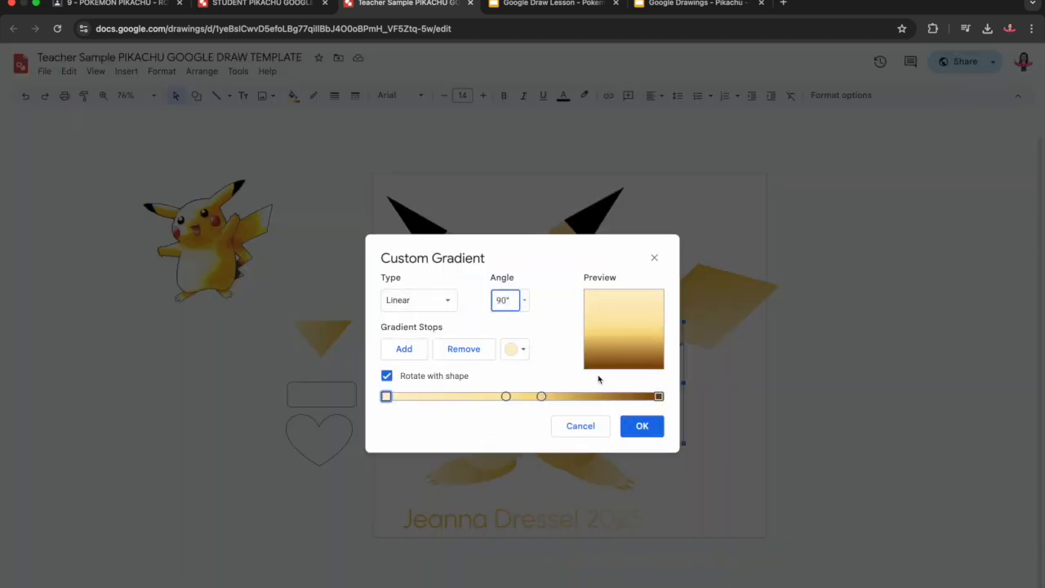
click(641, 425)
- Start a new custom gradient for the tail's diamond and open the color choices for its end stop
click(700, 316)
click(293, 95)
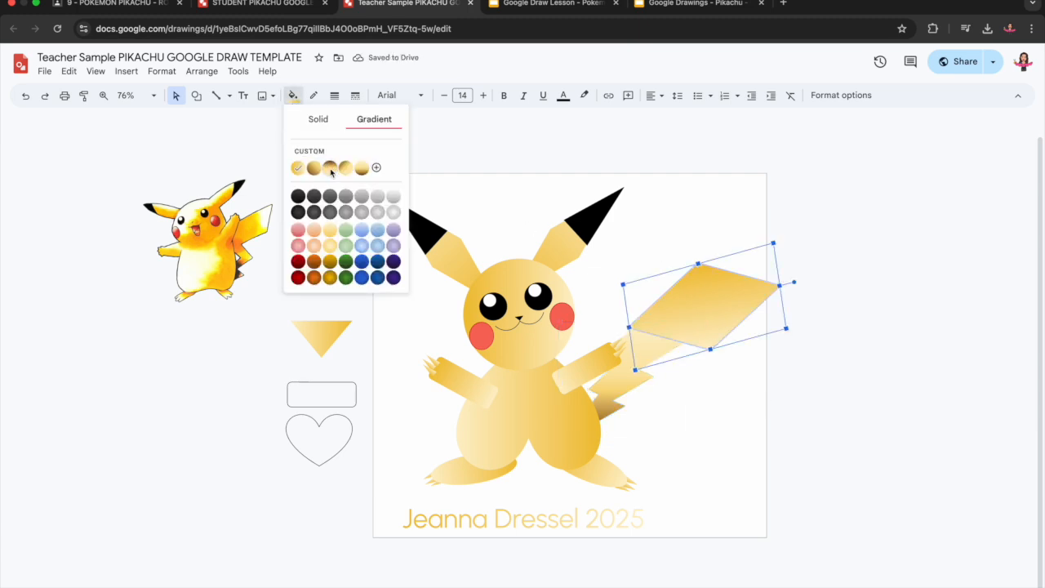
click(375, 169)
click(659, 398)
click(518, 352)
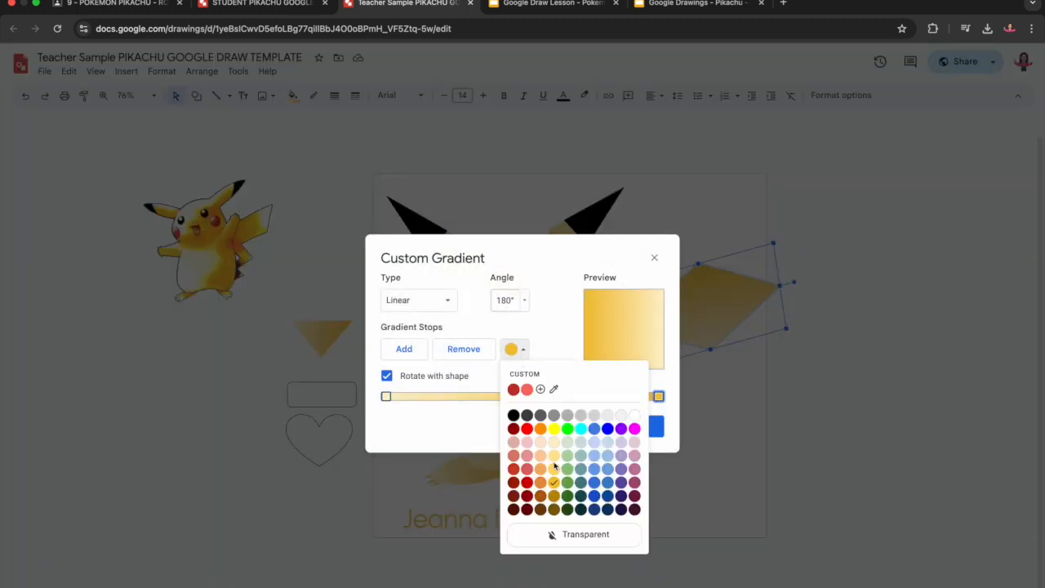